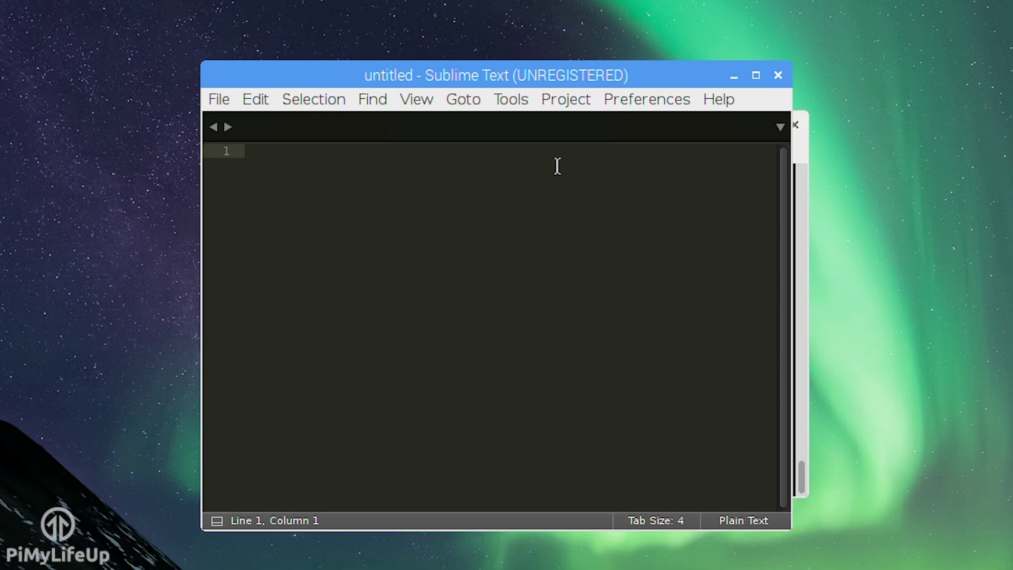
# In Sublime Text, type 'this is a super cool text editor!! Well worth checking out :D :)', then open Distraction Free settings.
pyautogui.write('this is a super cool text editor')
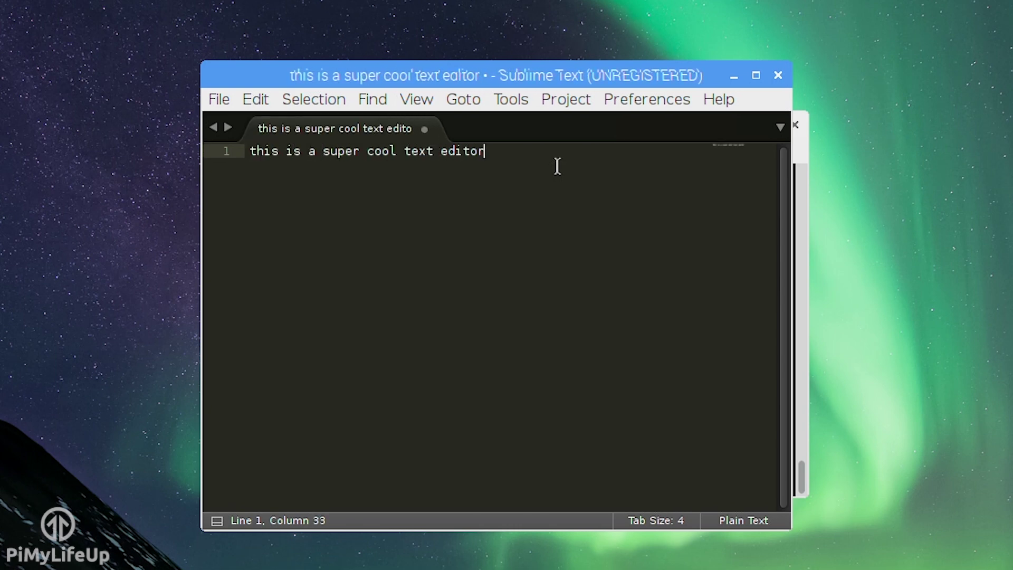
pyautogui.write('!! Well worth checking out :D')
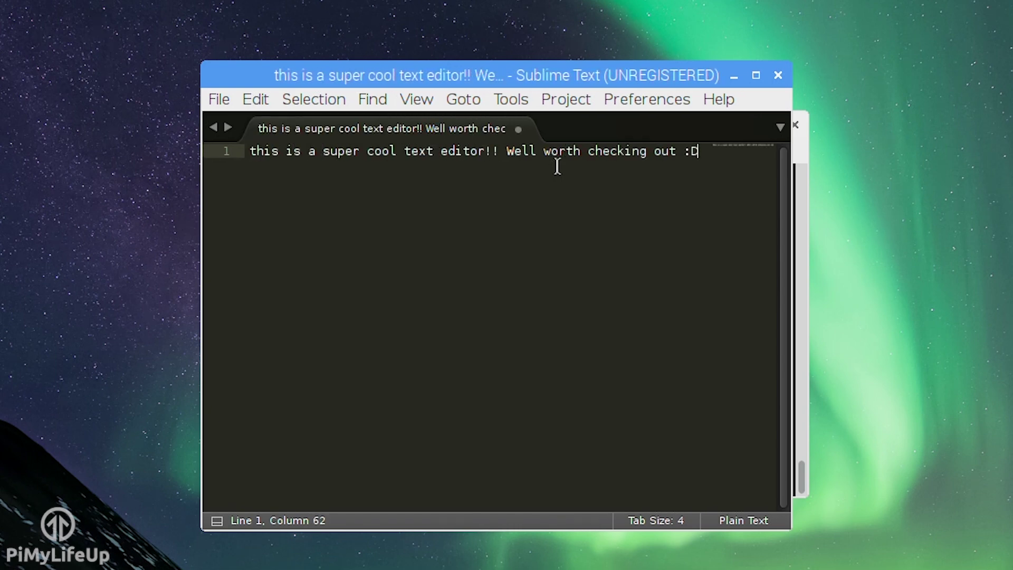
pyautogui.write(' :)')
pyautogui.click(657, 98)
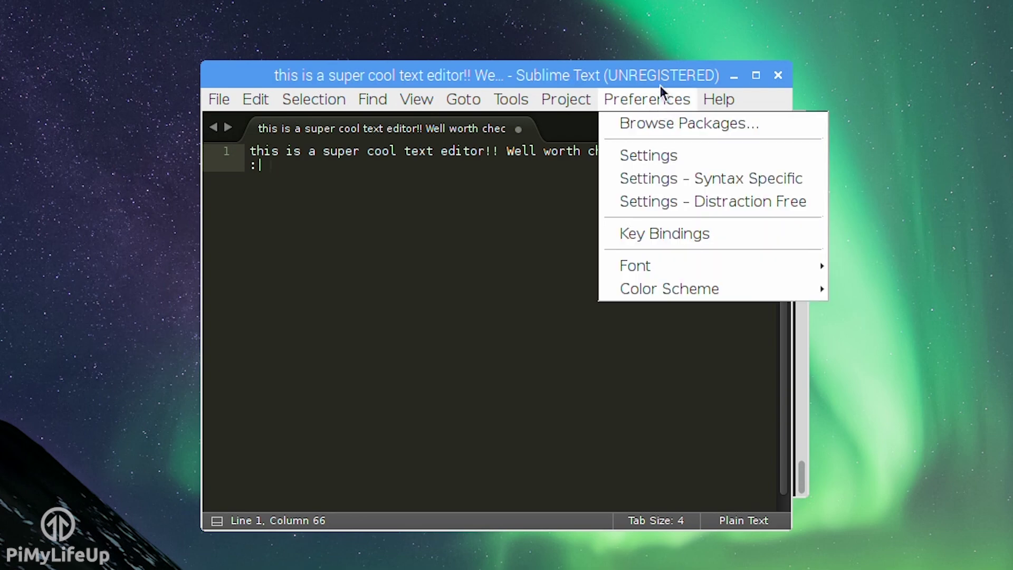
pyautogui.click(713, 201)
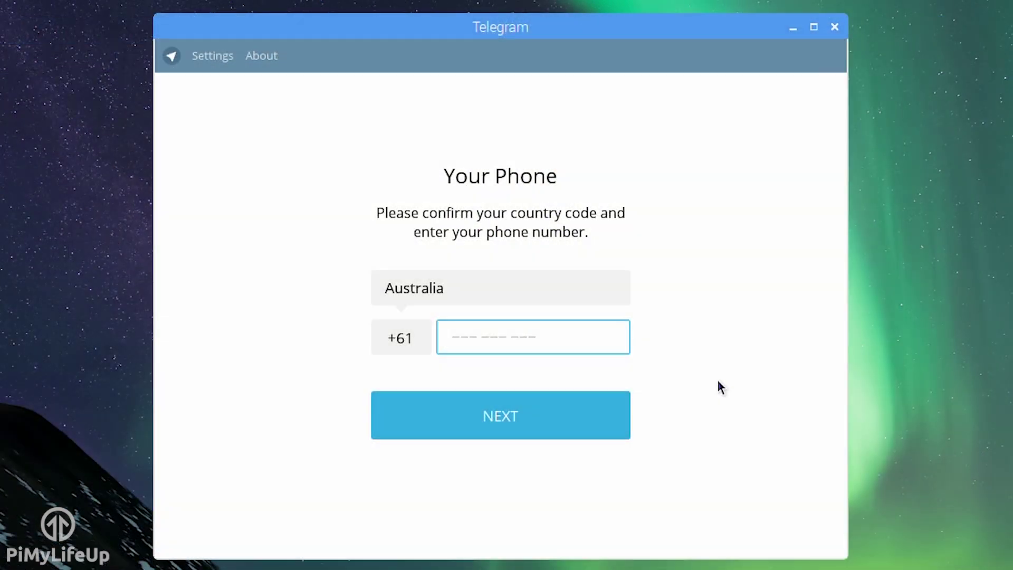
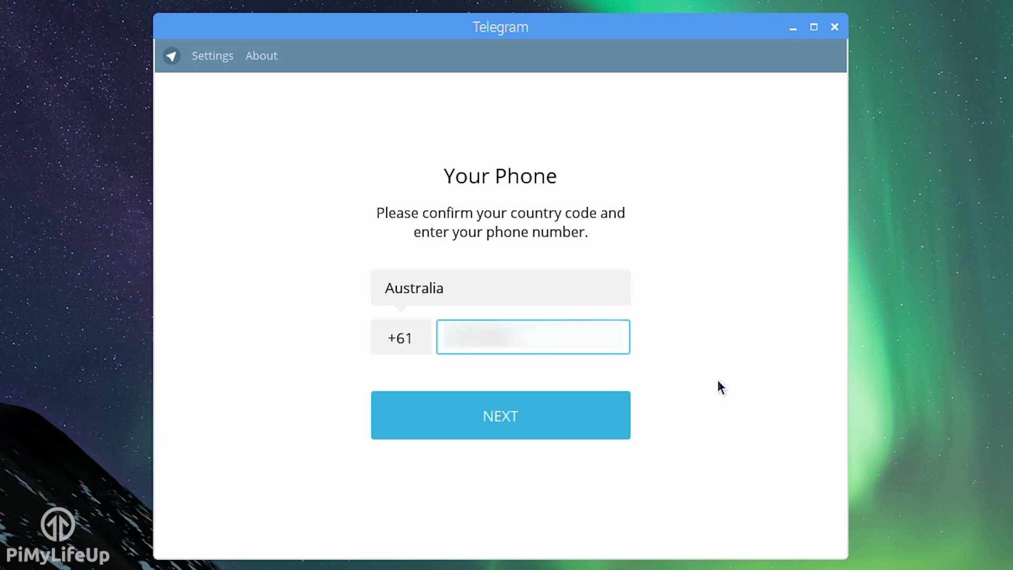
# Submit the phone number in Telegram and enter the SMS activation code.
pyautogui.press('Return')
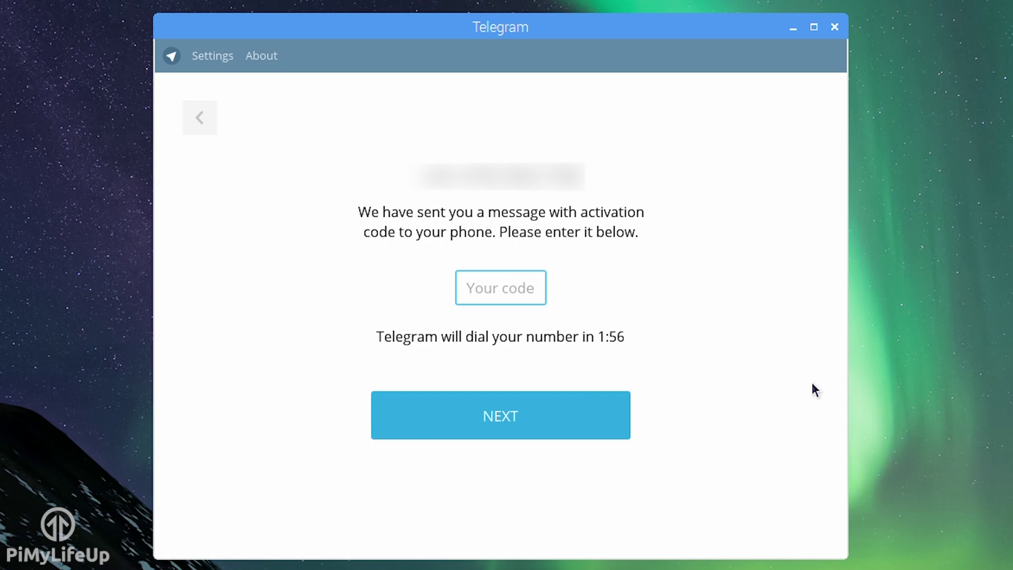
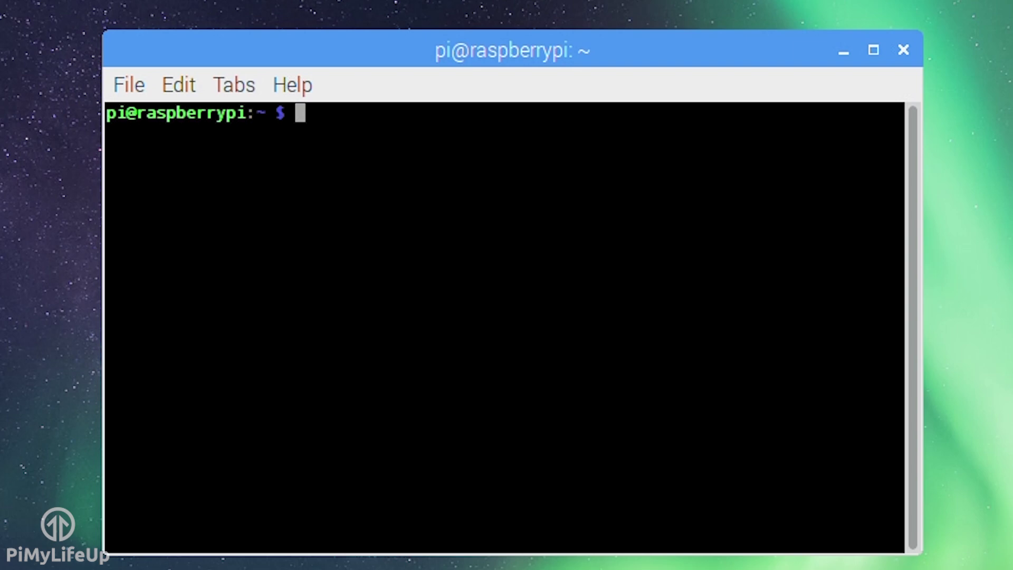
# Download exagear-desktop-rpi3.tar.gz with wget from downloads.eltechs.com/exagear-desktop-v-1-5.
pyautogui.write('wget http:')
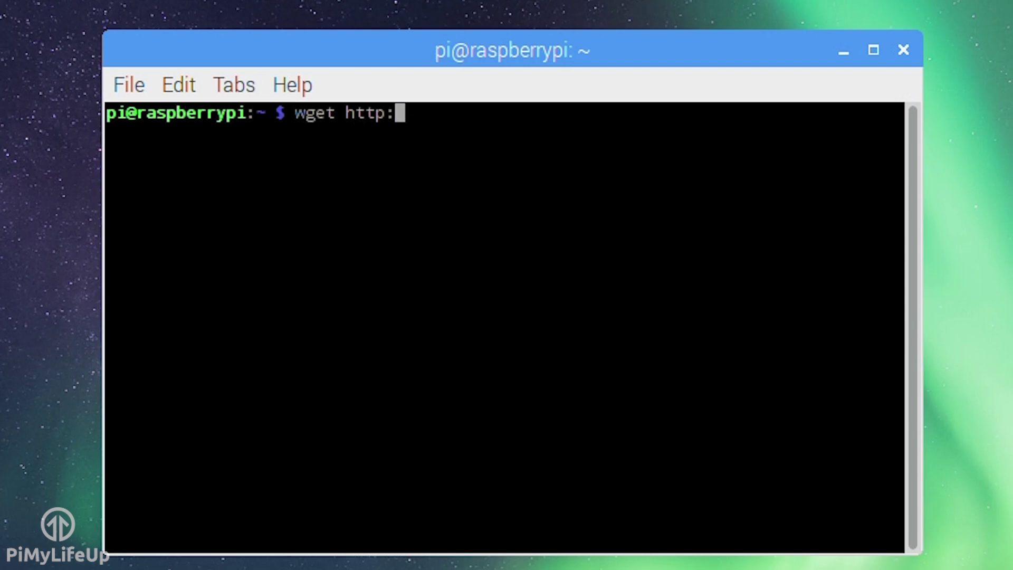
pyautogui.write('//downloads.e')
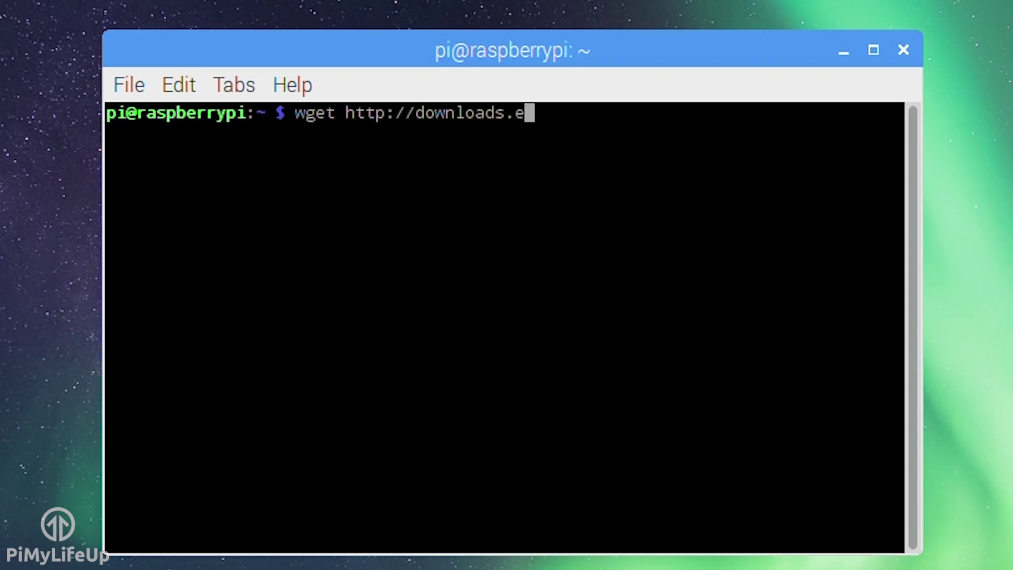
pyautogui.write('ltechs.com')
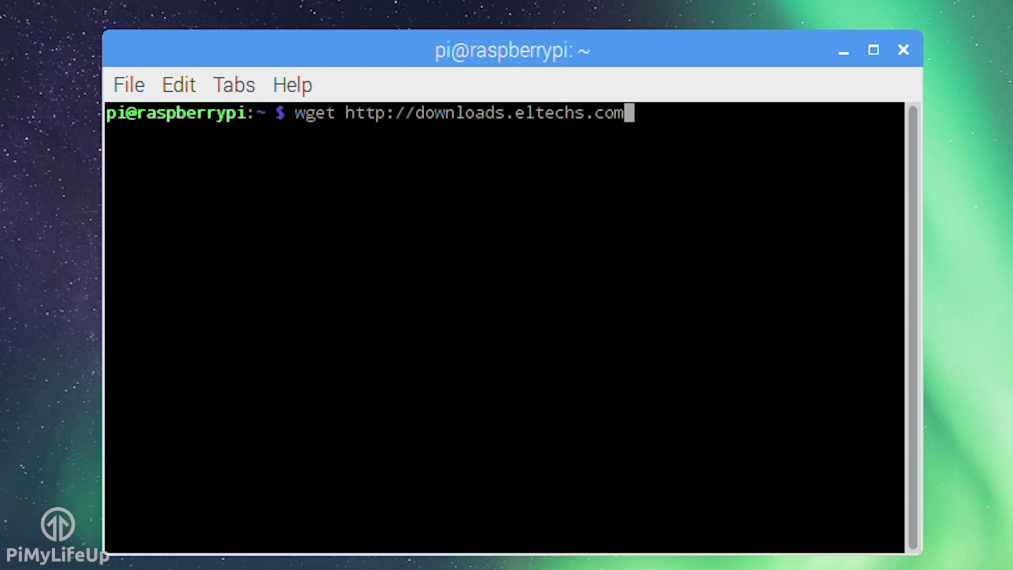
pyautogui.write('/exagear-')
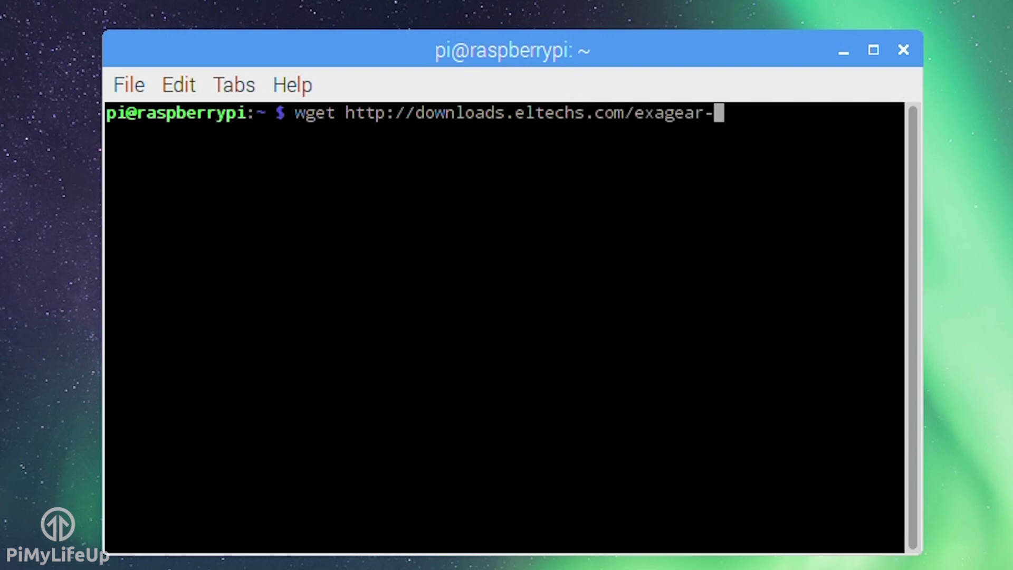
pyautogui.write('desktop')
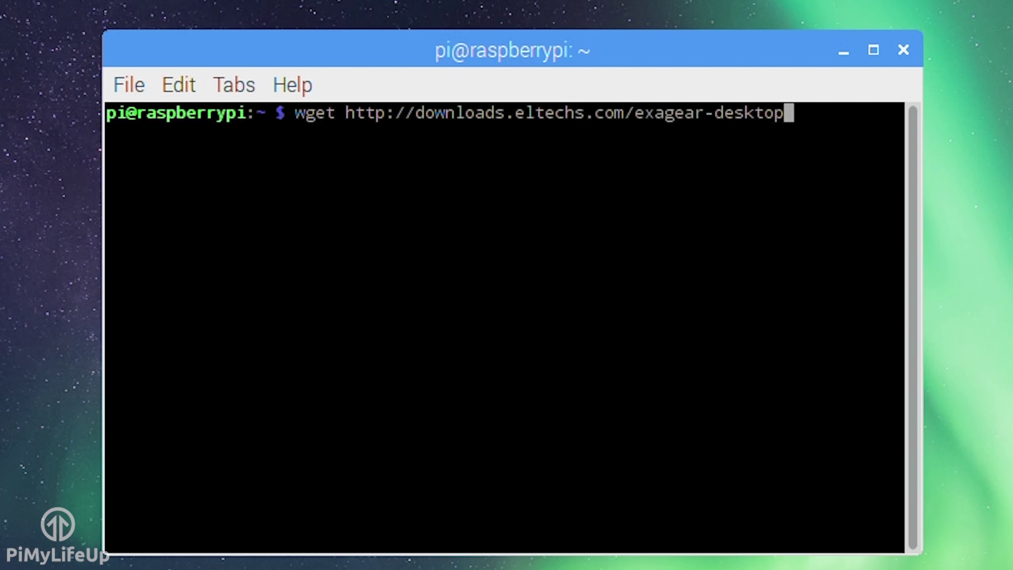
pyautogui.write('-v-')
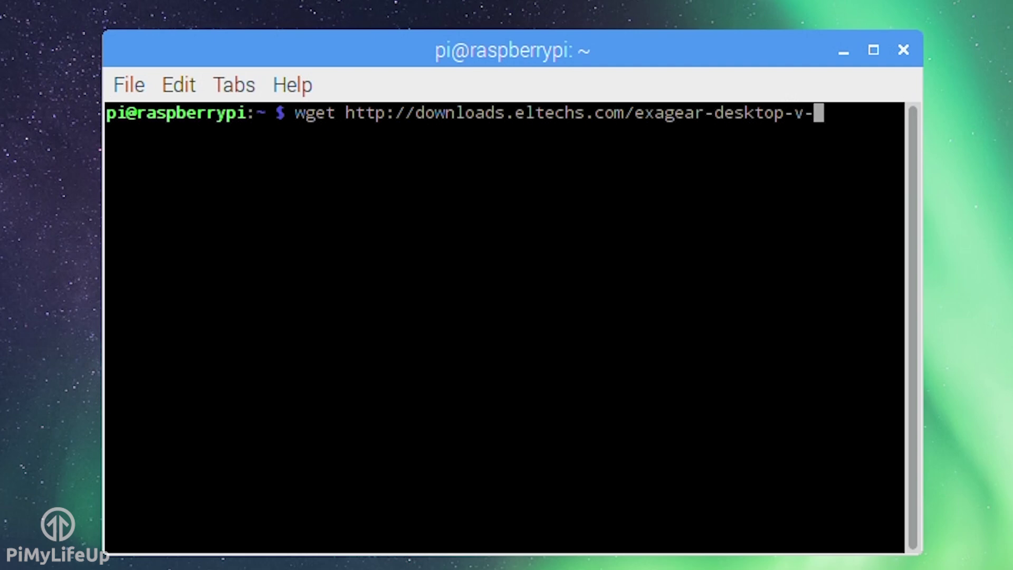
pyautogui.write('1-5/e')
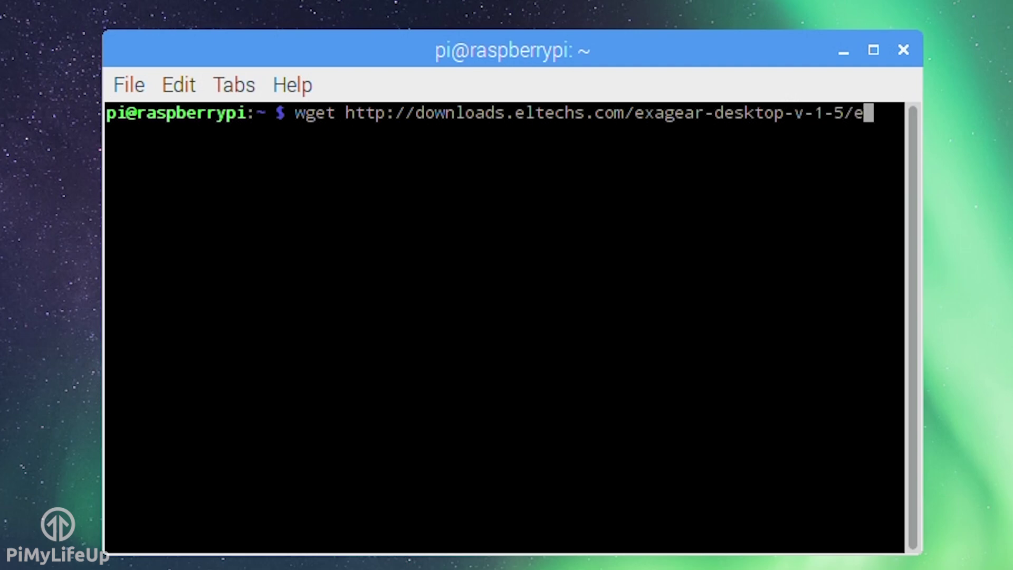
pyautogui.write('xagear')
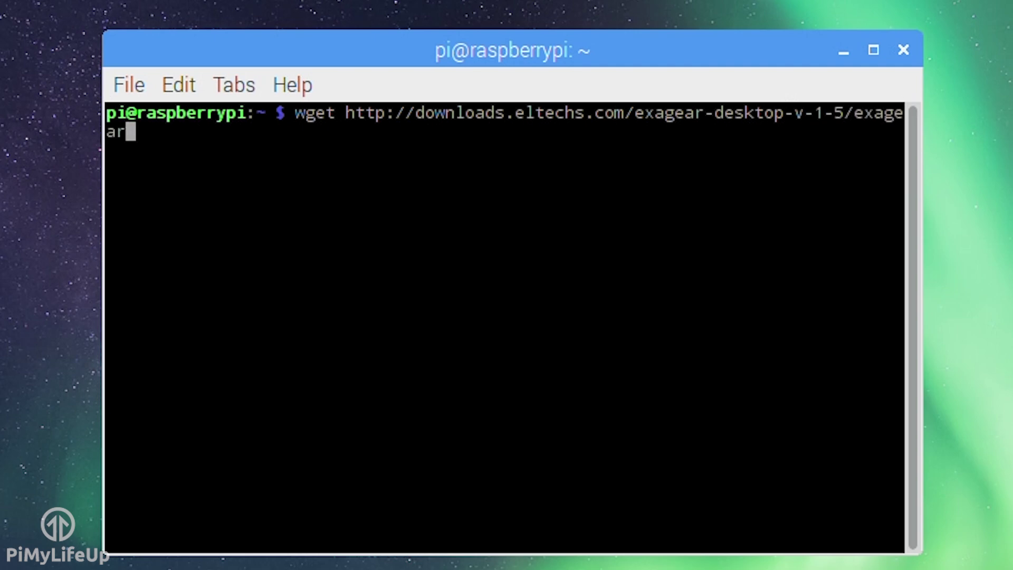
pyautogui.write('-deskt')
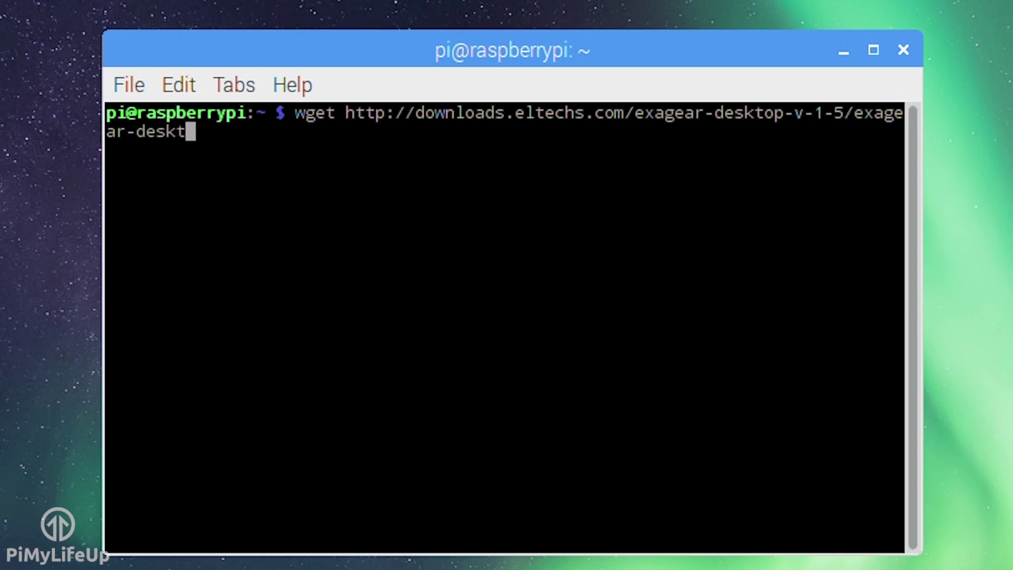
pyautogui.write('op-rpi3.tar.gz')
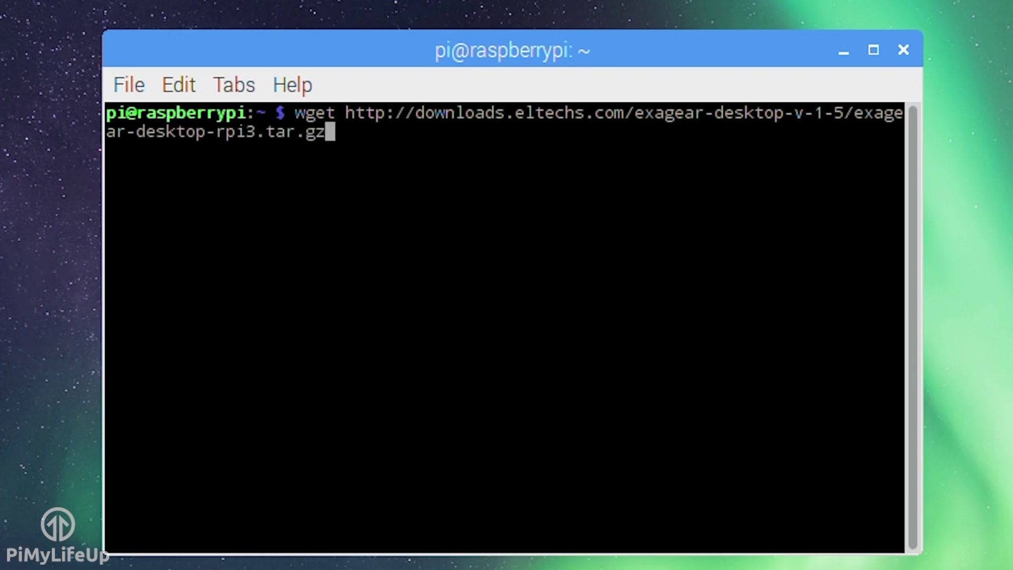
pyautogui.press('Return')
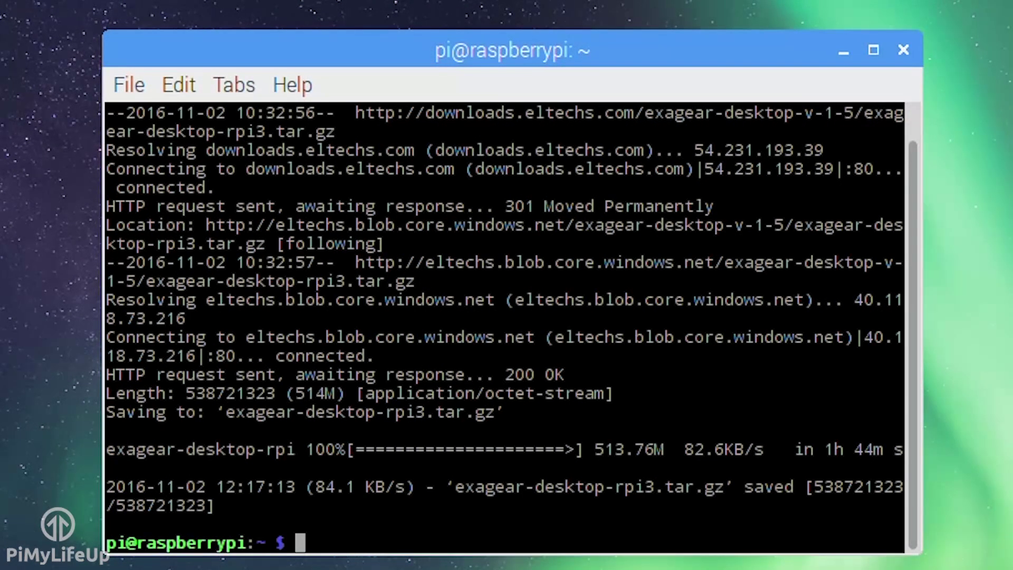
# Extract exagear-desktop-rpi3.tar.gz with tar -xvzpf.
pyautogui.write('tar -')
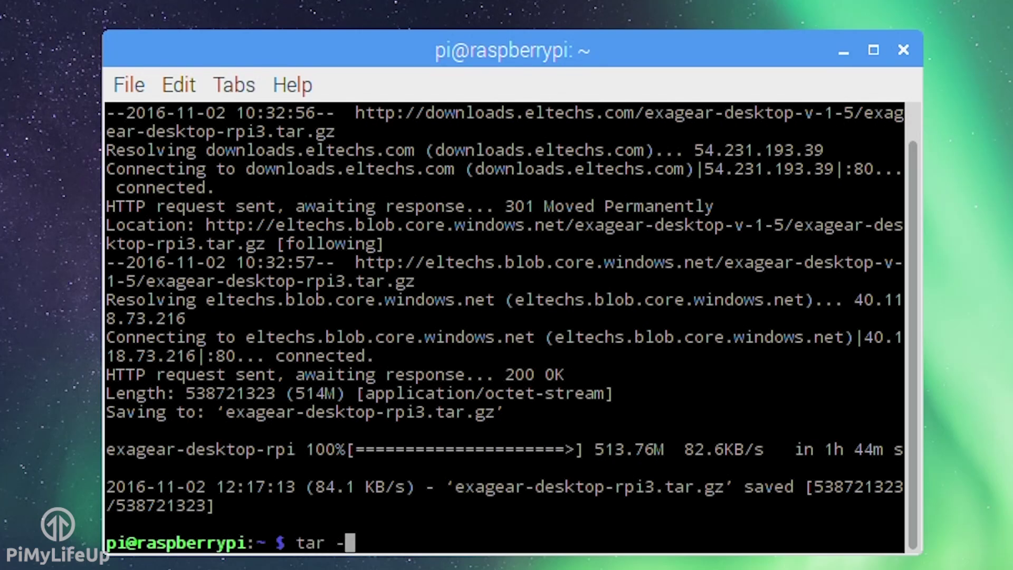
pyautogui.write('xv')
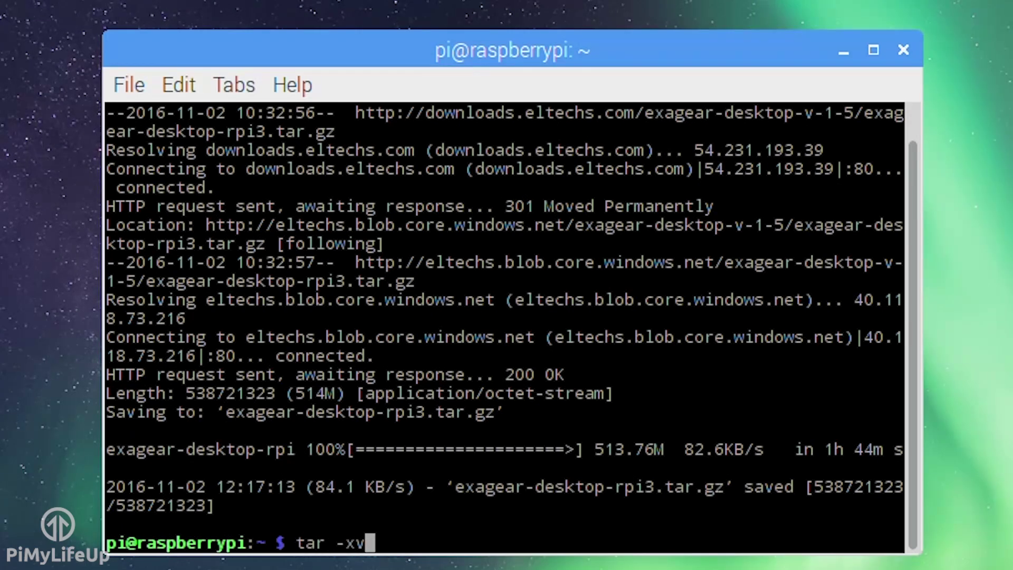
pyautogui.write('zpf exagear')
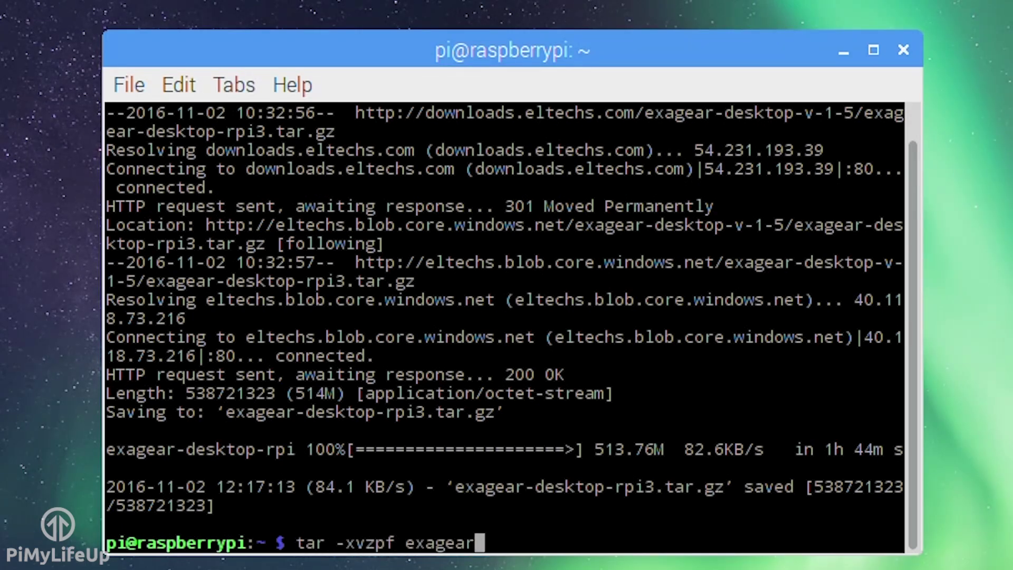
pyautogui.write('-desktop')
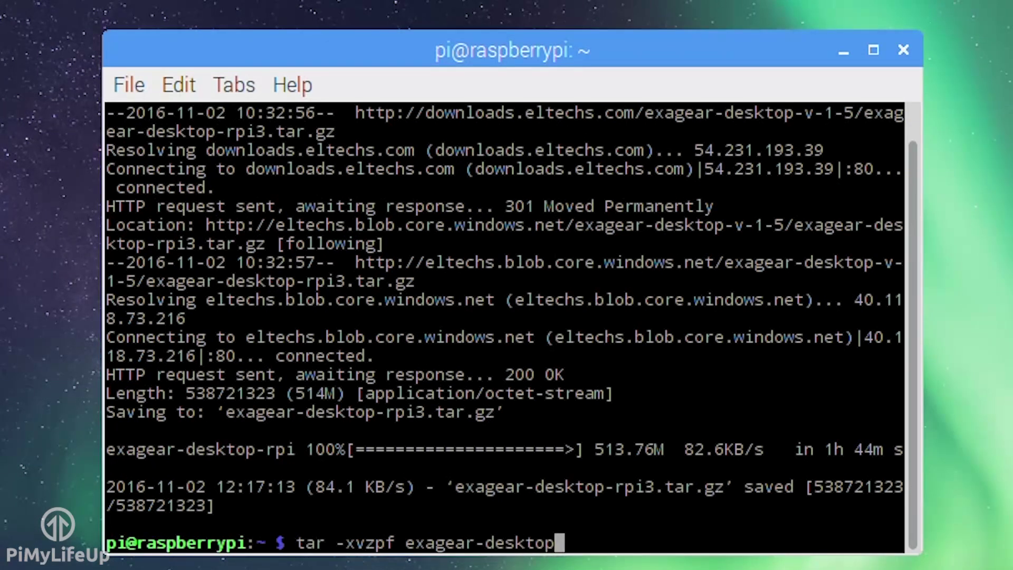
pyautogui.write('-rpi3.tar.gz')
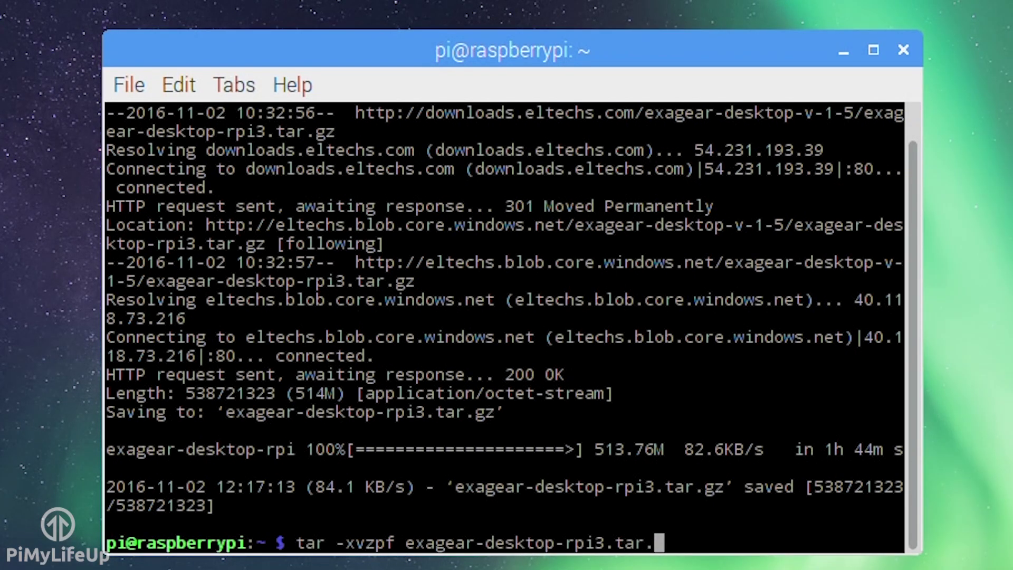
pyautogui.press('Return')
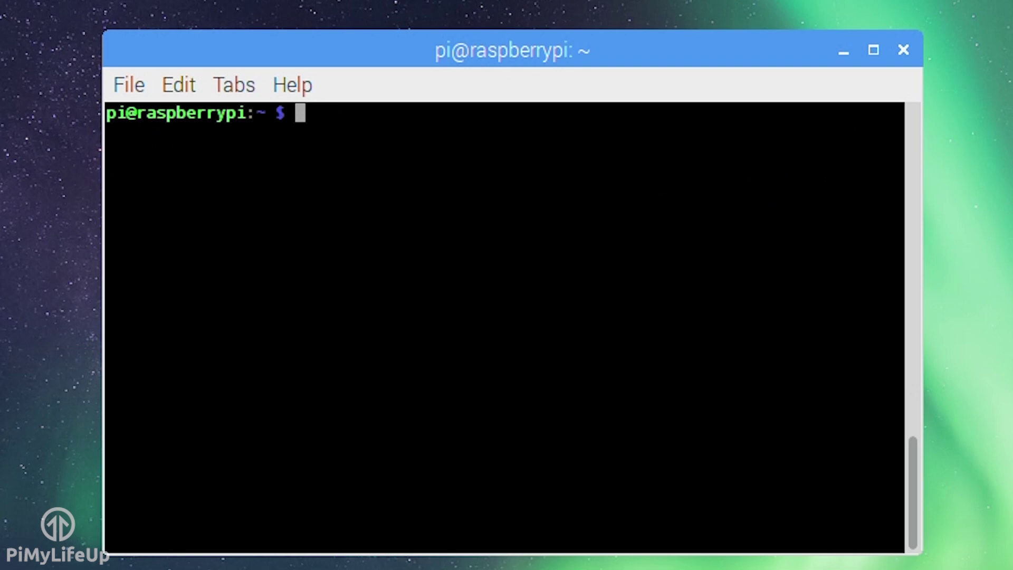
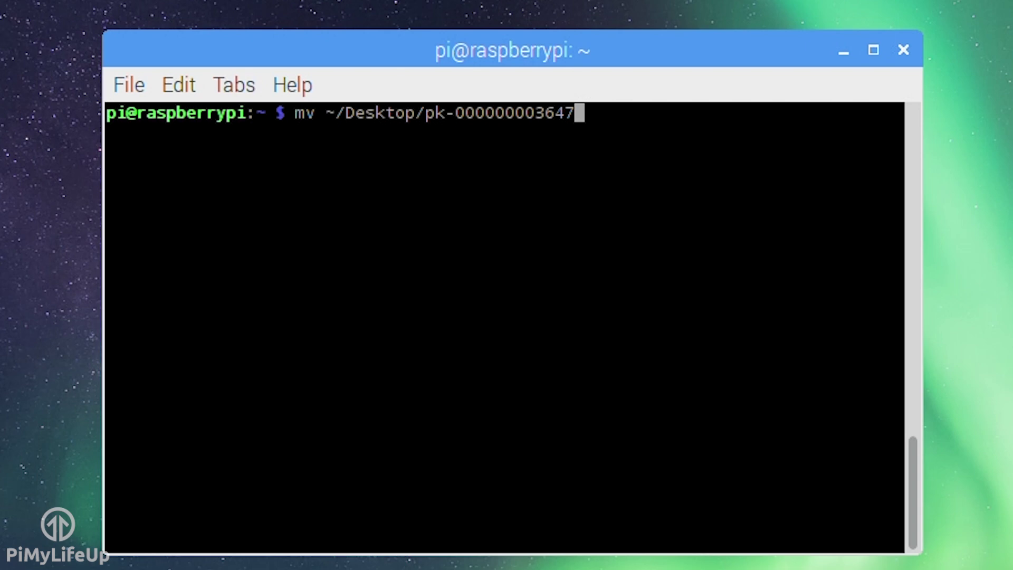
# Move the ExaGear licence key file from ~/Desktop into the home directory with mv.
pyautogui.press('Tab')
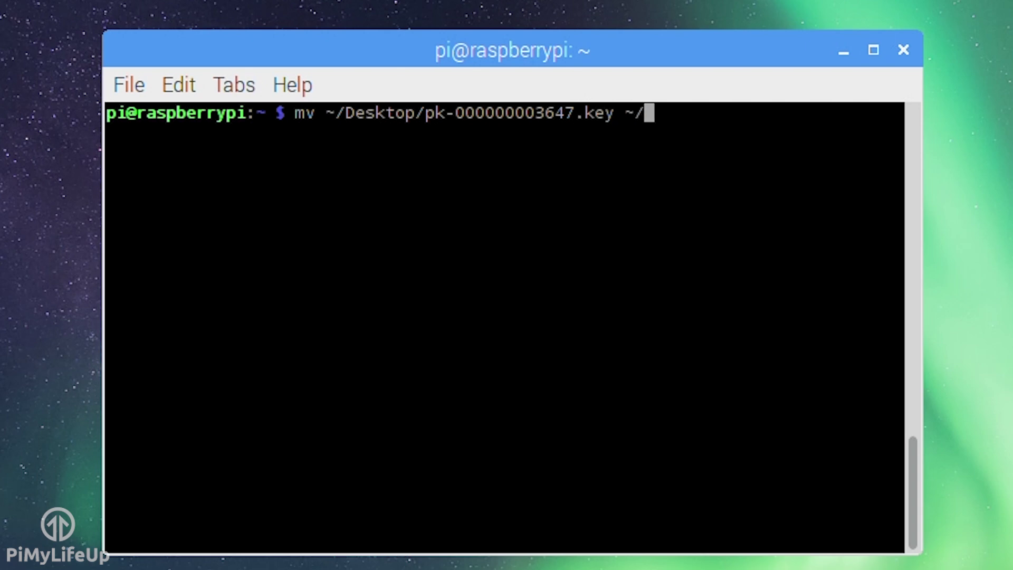
pyautogui.press('Return')
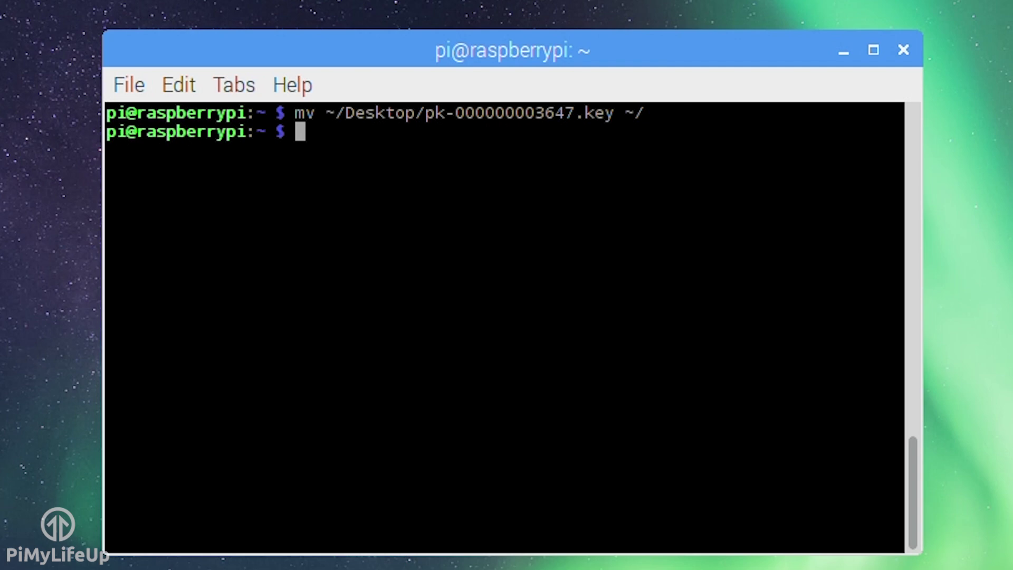
# Make install-exagear.sh executable with chmod +x and run it with sudo.
pyautogui.write('chmod')
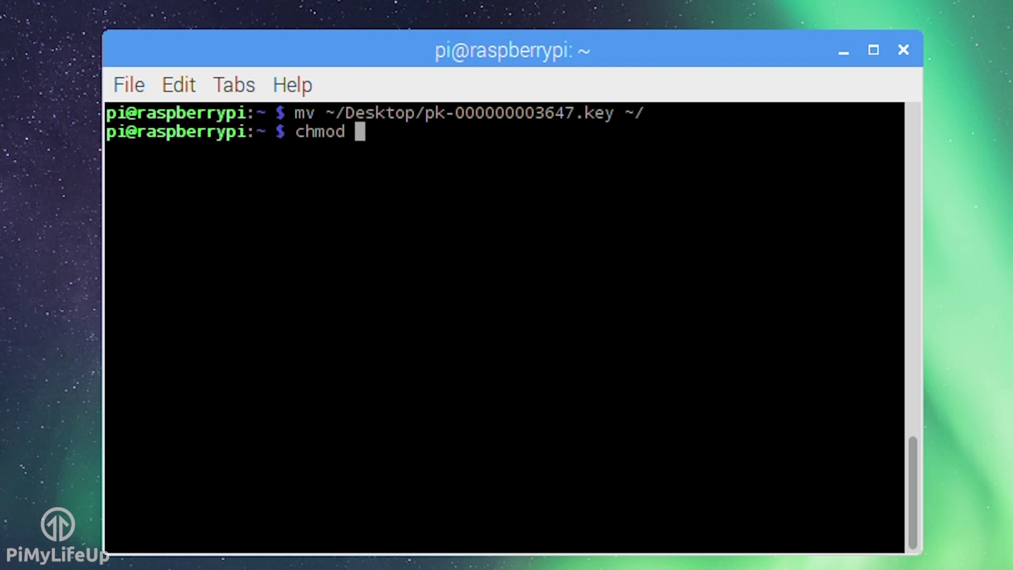
pyautogui.write('+x ./ins')
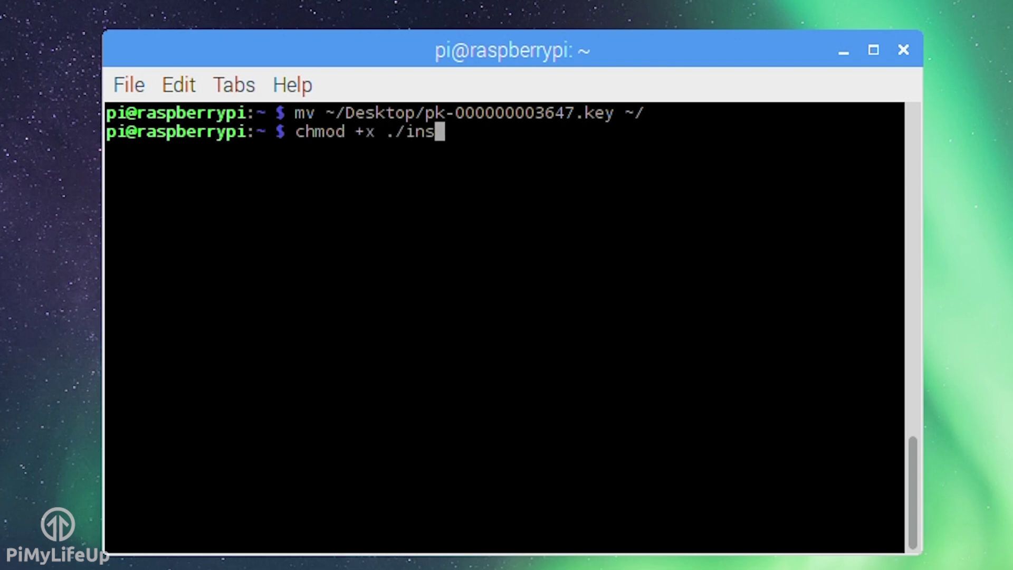
pyautogui.write('tall')
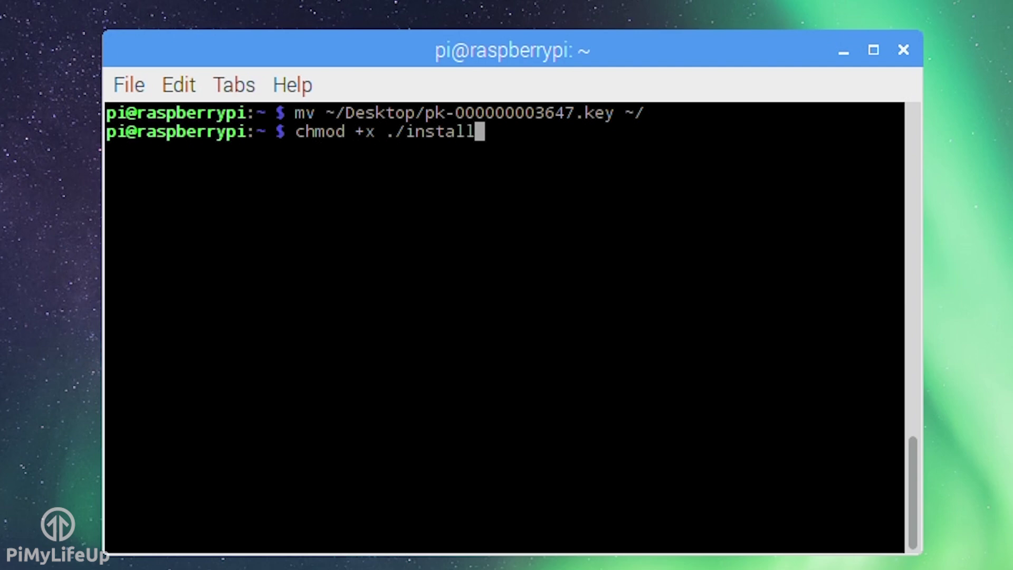
pyautogui.write('-exagear.sh')
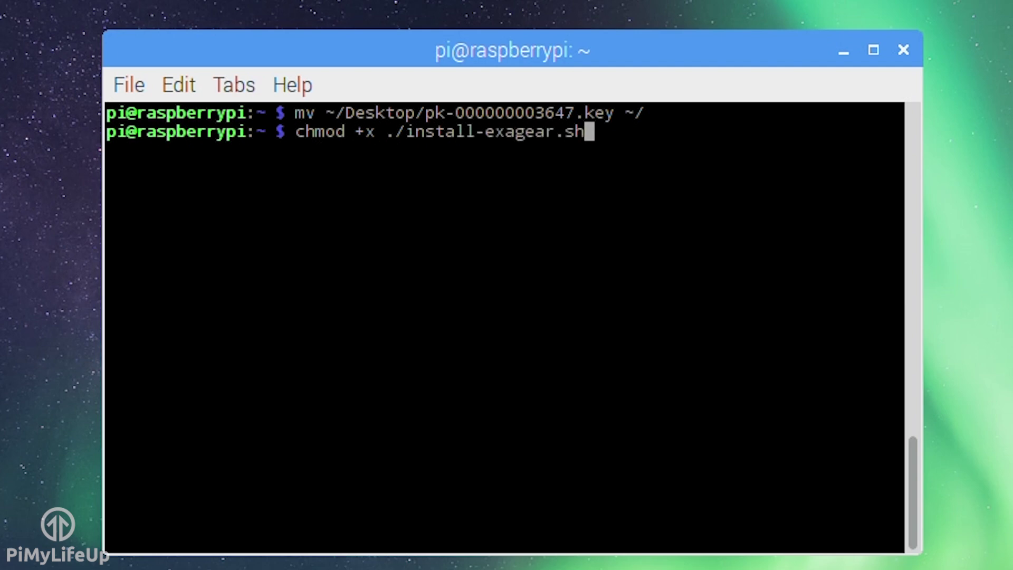
pyautogui.press('Return')
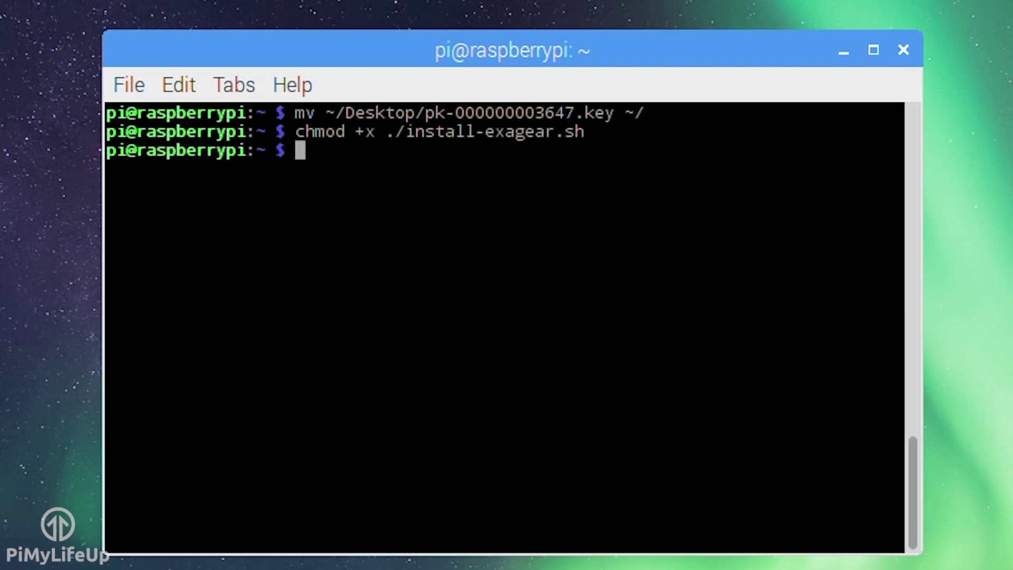
pyautogui.write('sudo ')
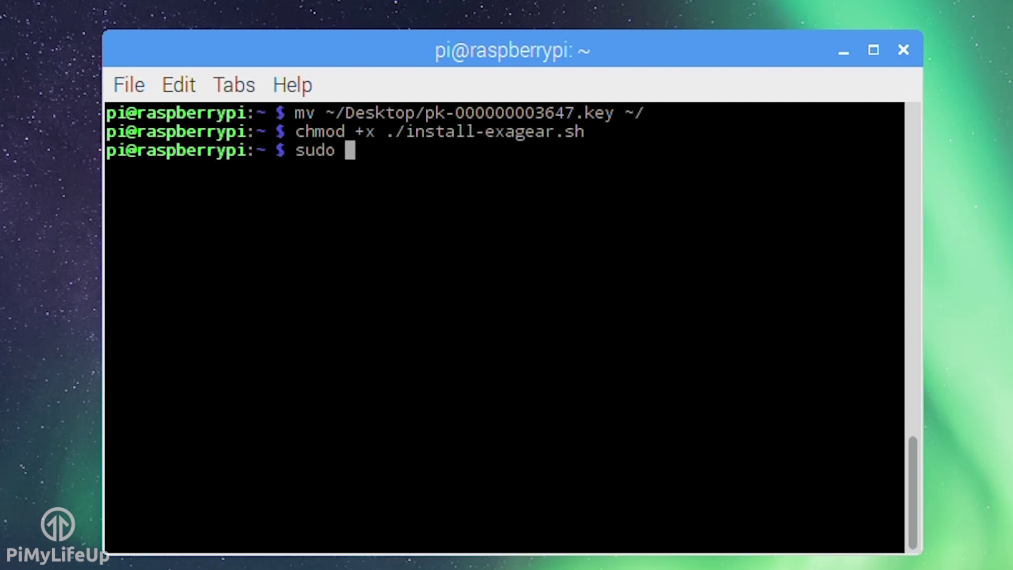
pyautogui.write('./install')
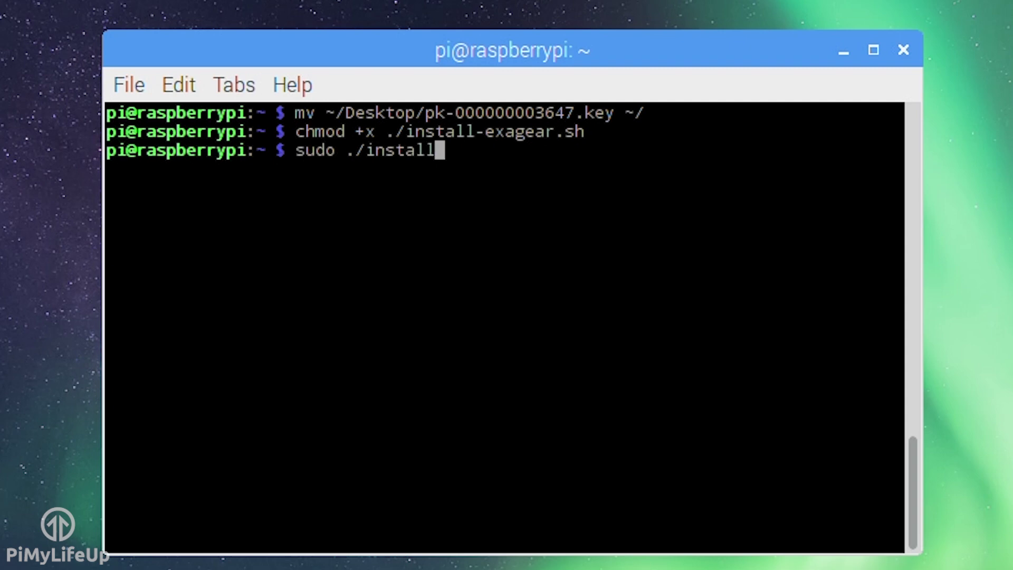
pyautogui.write('-exagear.sh')
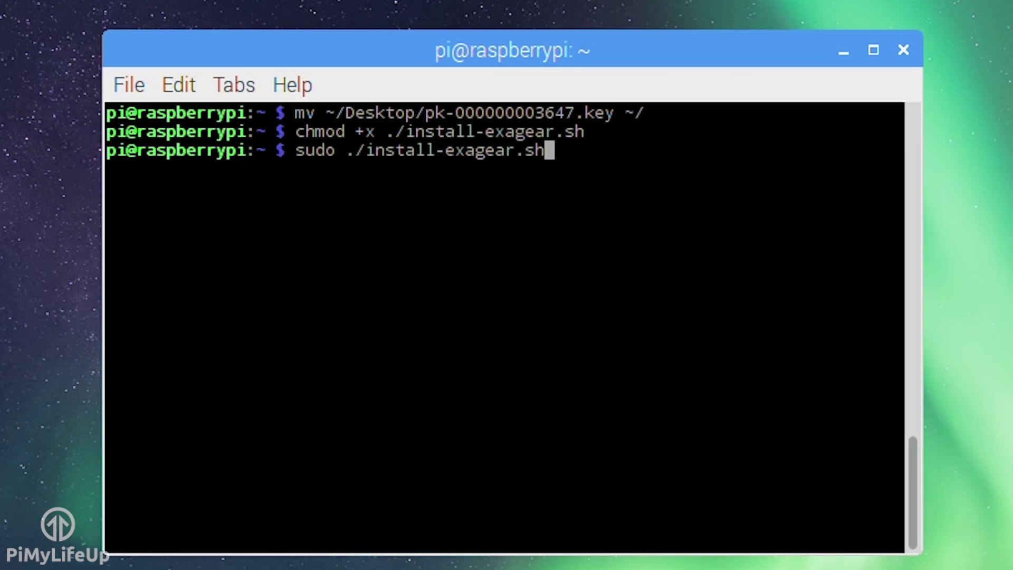
pyautogui.press('Return')
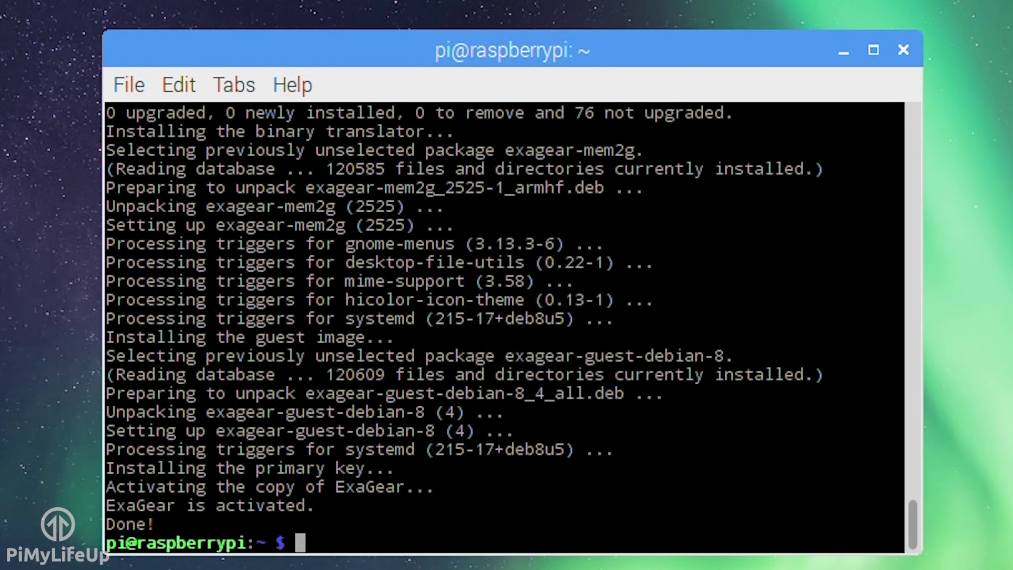
# Start the ExaGear guest shell with exagear, then exit back to the host prompt.
pyautogui.write('exagear')
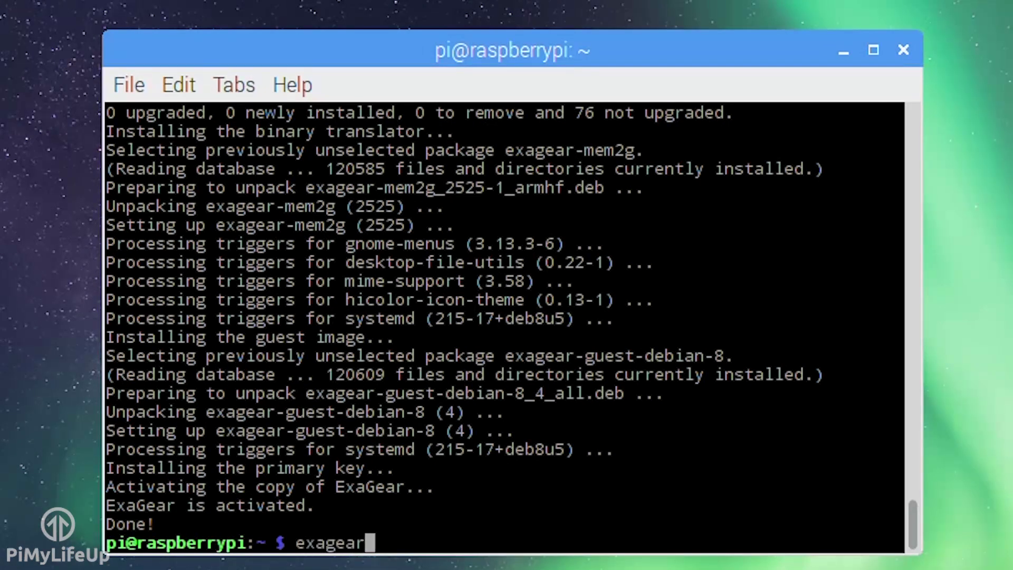
pyautogui.press('Return')
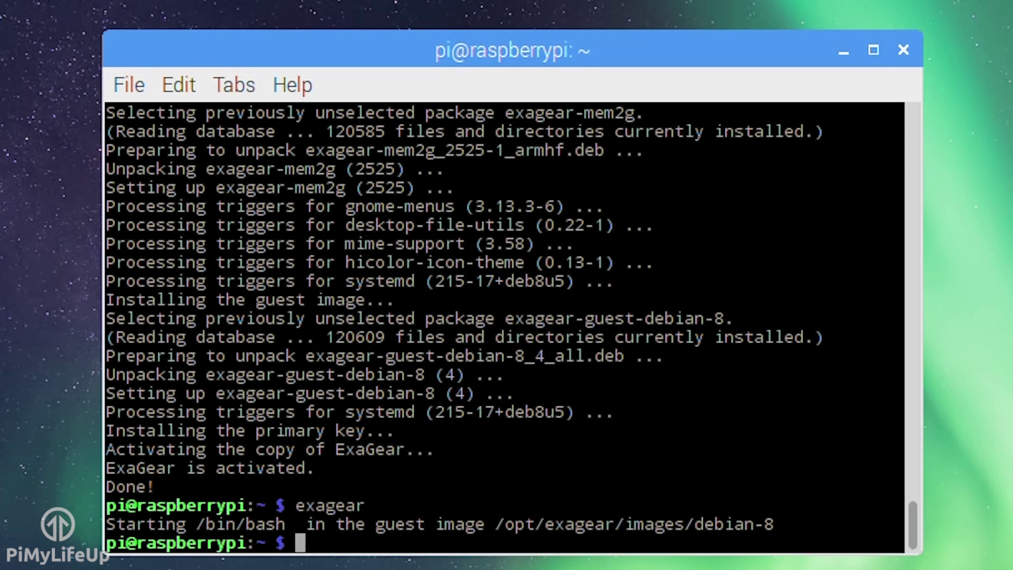
pyautogui.write('exit')
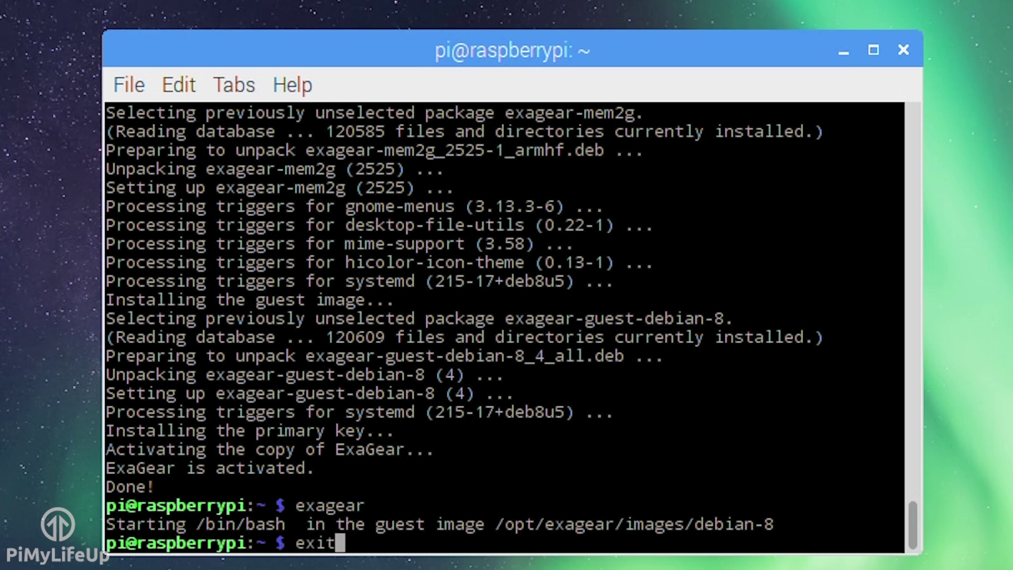
pyautogui.press('Return')
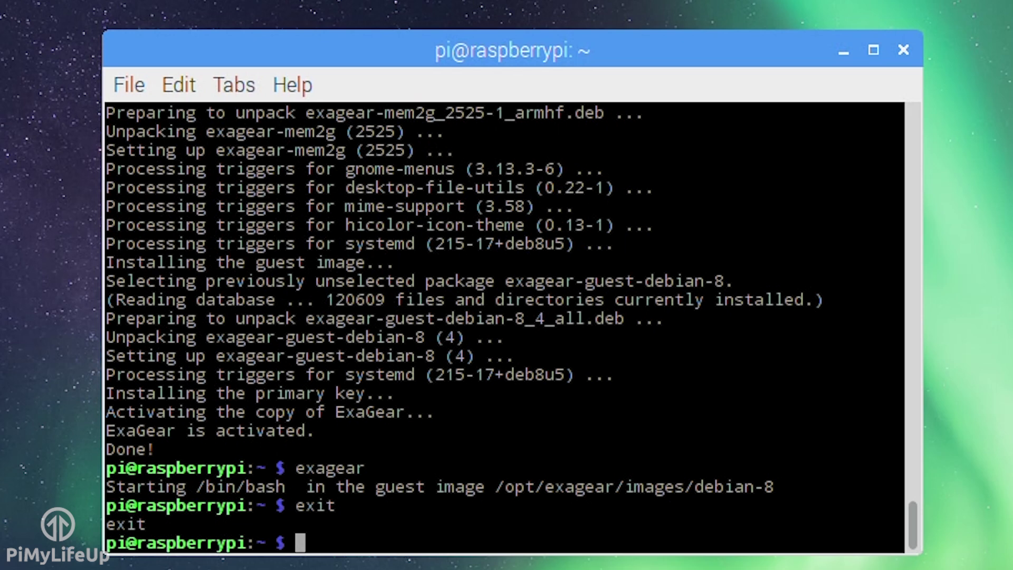
# Discard the unrun installer command and run arch on the host, showing armv7l.
pyautogui.write('sudo ./insta')
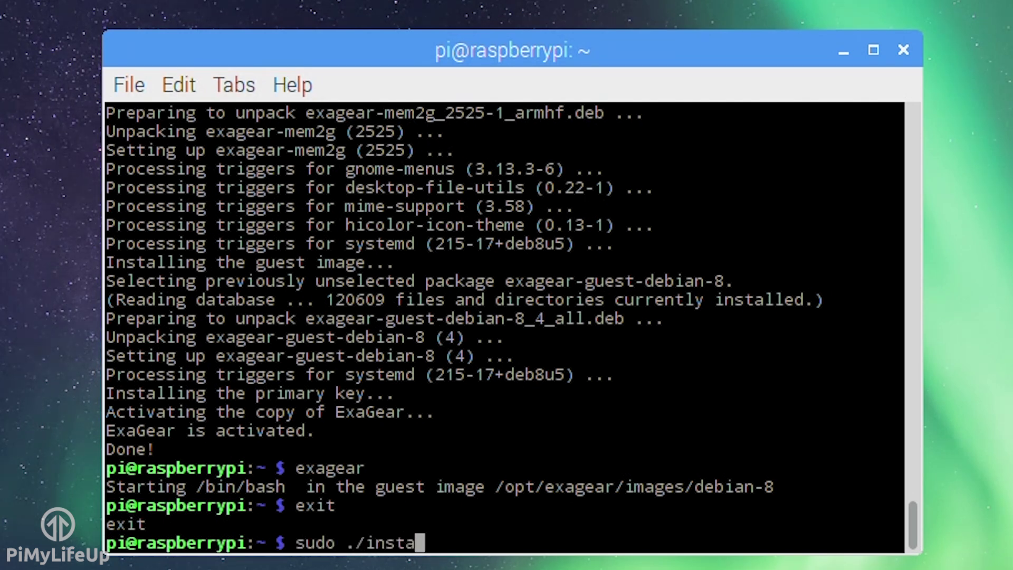
pyautogui.write('ll-exagear')
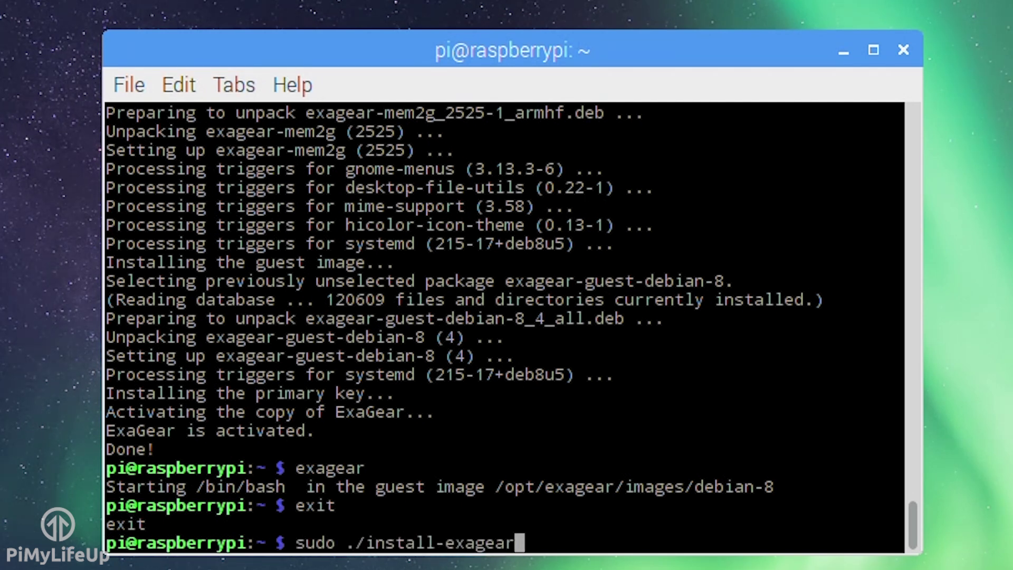
pyautogui.write('.sh ubu')
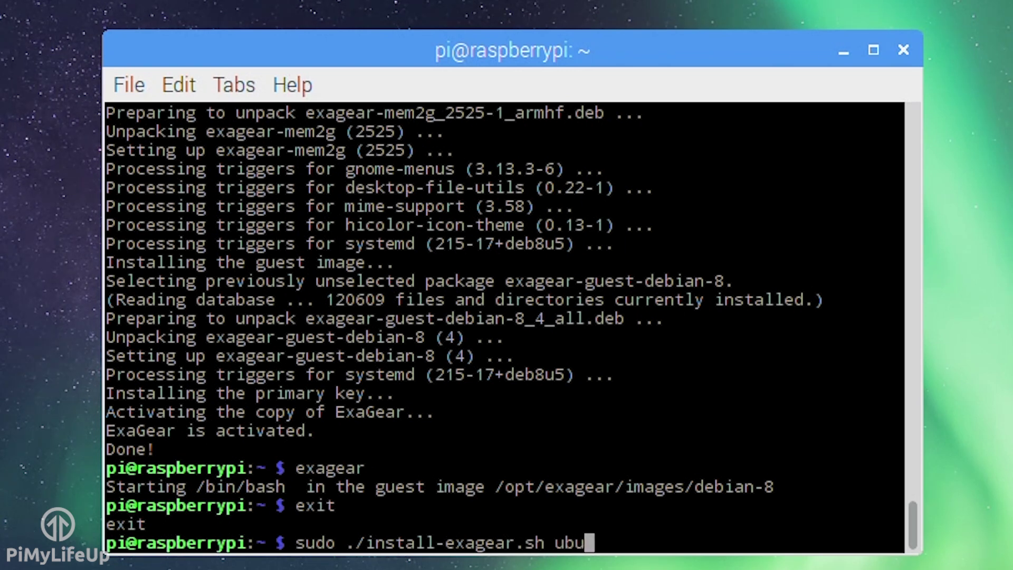
pyautogui.write('ntu-1404')
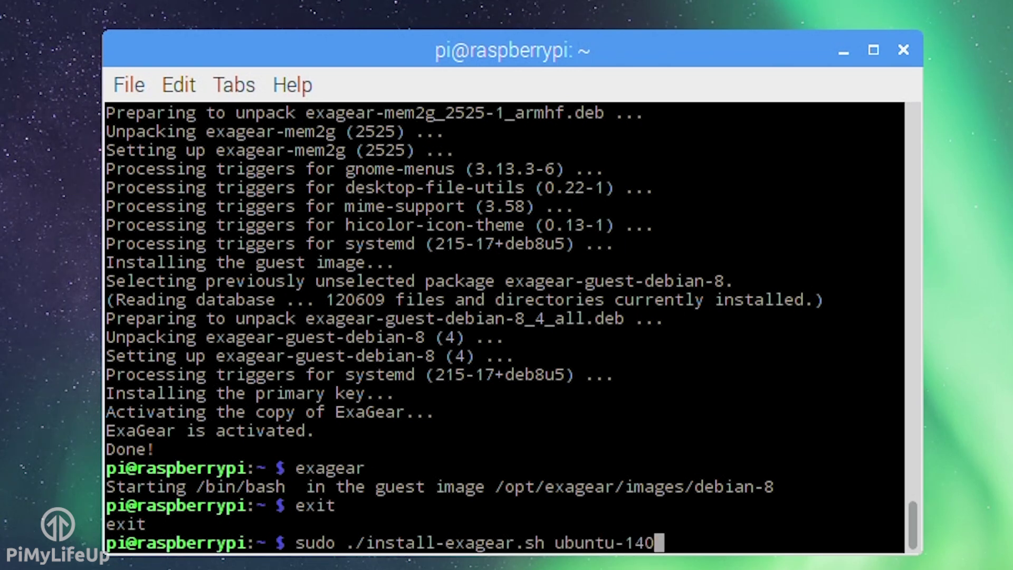
pyautogui.press('BackSpace')
pyautogui.press('BackSpace')
pyautogui.press('BackSpace')
pyautogui.press('BackSpace')
pyautogui.press('BackSpace')
pyautogui.press('BackSpace')
pyautogui.press('BackSpace')
pyautogui.press('BackSpace')
pyautogui.press('BackSpace')
pyautogui.press('BackSpace')
pyautogui.press('BackSpace')
pyautogui.press('BackSpace')
pyautogui.press('BackSpace')
pyautogui.press('BackSpace')
pyautogui.press('BackSpace')
pyautogui.press('BackSpace')
pyautogui.press('BackSpace')
pyautogui.press('BackSpace')
pyautogui.press('BackSpace')
pyautogui.press('BackSpace')
pyautogui.press('BackSpace')
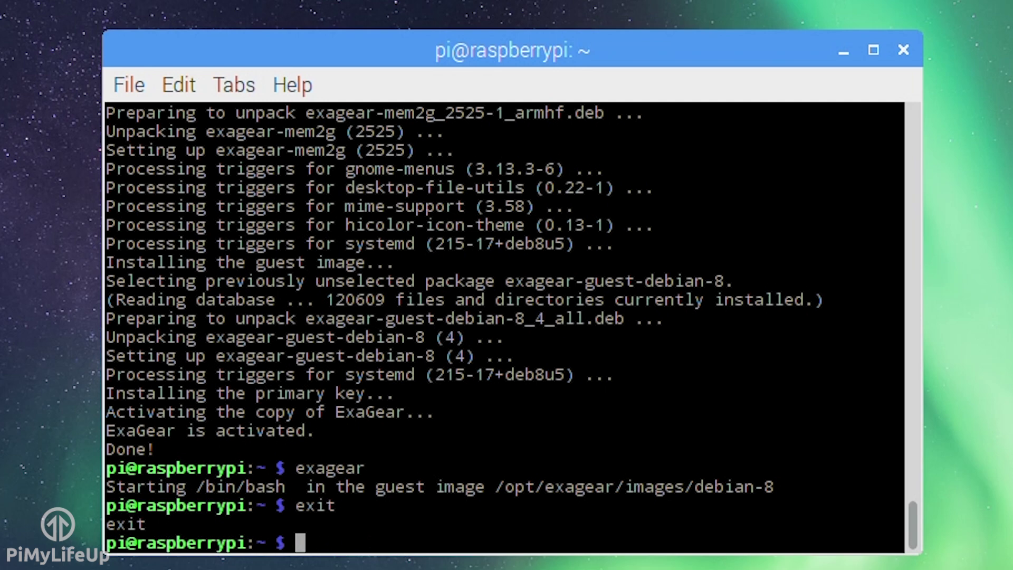
pyautogui.write('arch')
pyautogui.press('Return')
# Enter the ExaGear guest with exagear and run arch there, showing i686.
pyautogui.write('exagear')
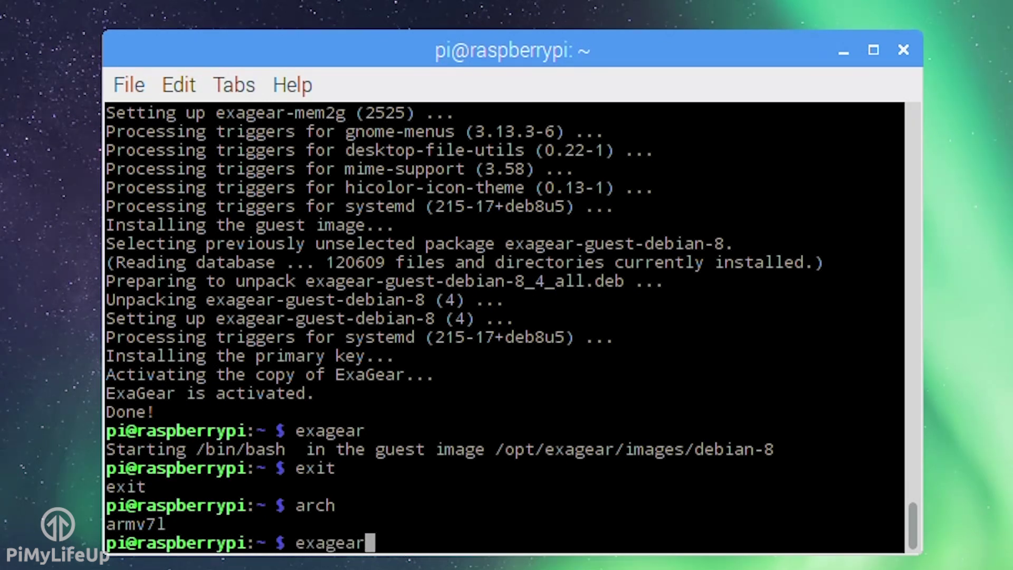
pyautogui.press('Return')
pyautogui.write('arch')
pyautogui.press('Return')
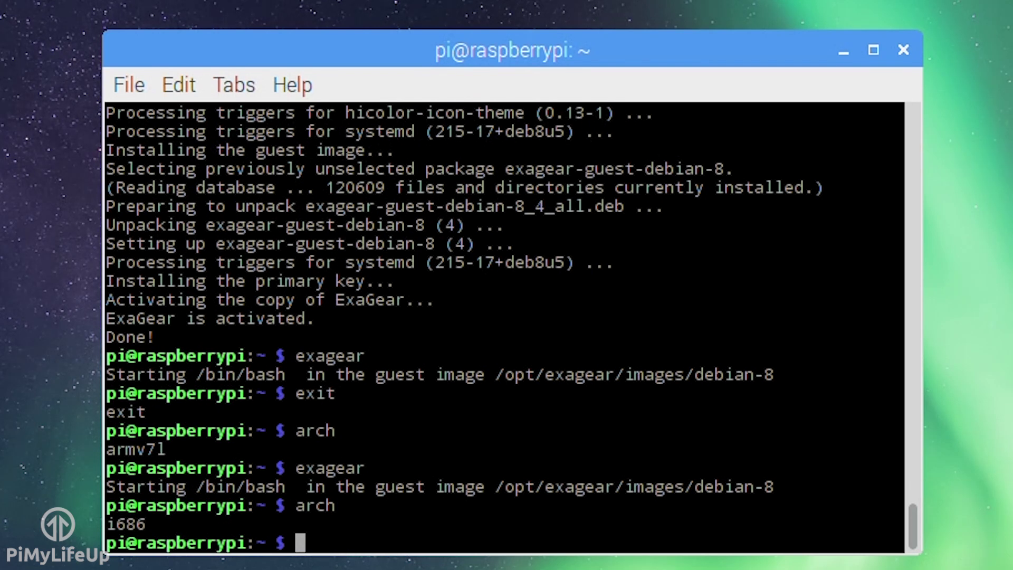
pyautogui.write('clear')
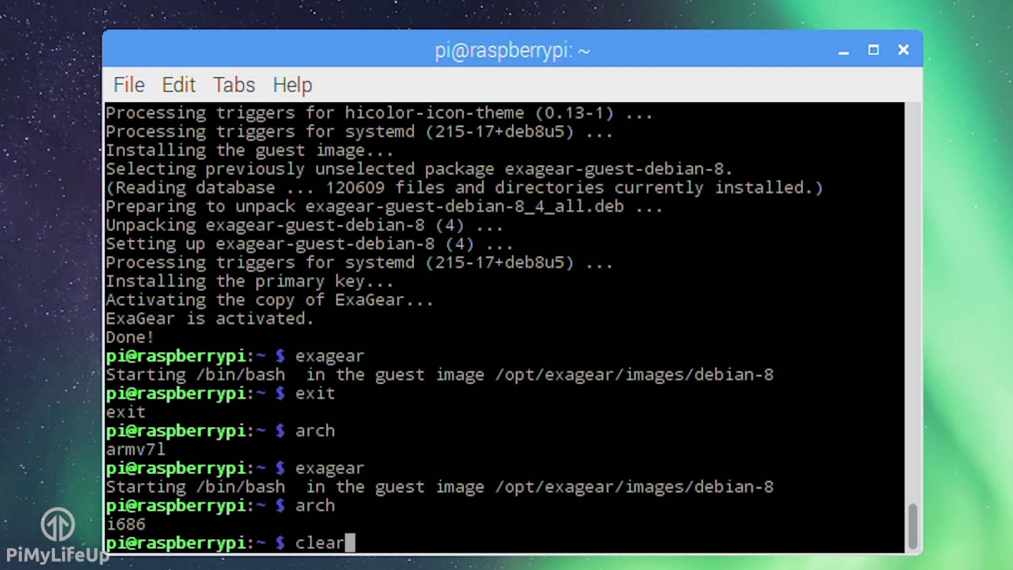
# Clear the terminal and refresh the guest's package lists with sudo apt-get update.
pyautogui.press('Return')
pyautogui.write('su')
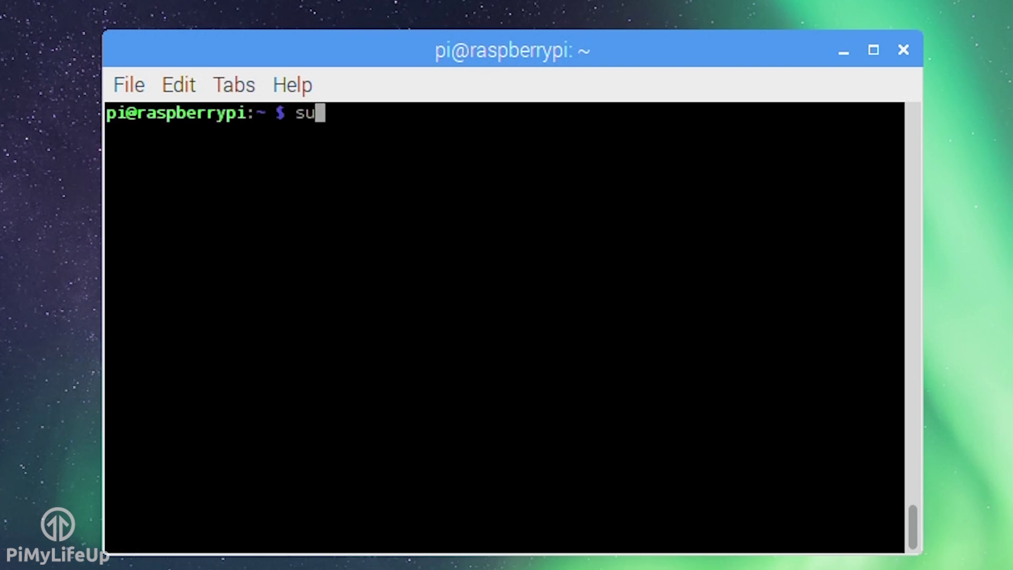
pyautogui.write('do apt-get update')
pyautogui.press('Return')
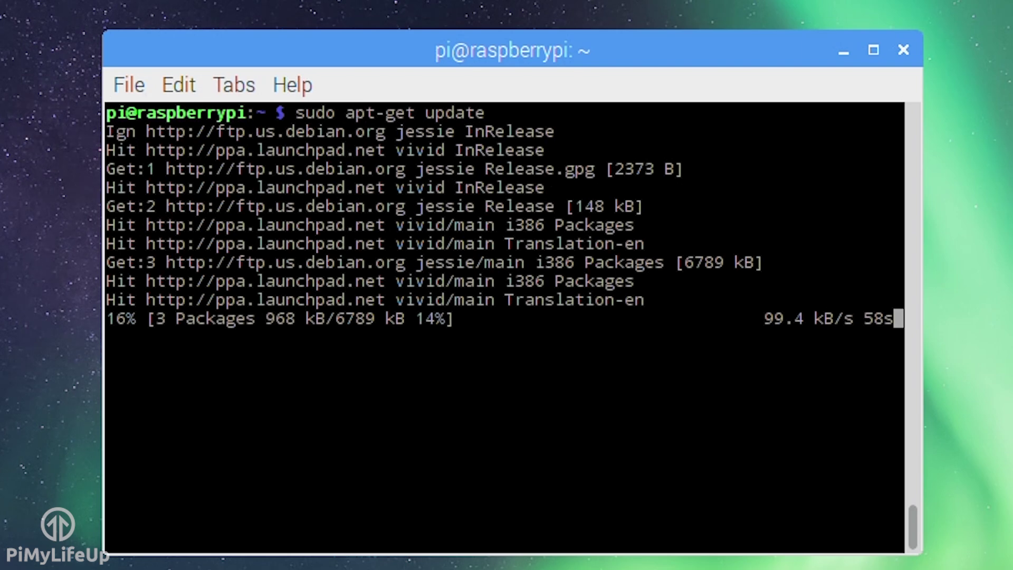
# Upgrade installed packages with sudo apt-get upgrade, confirming Y, then clear the screen.
pyautogui.write('su')
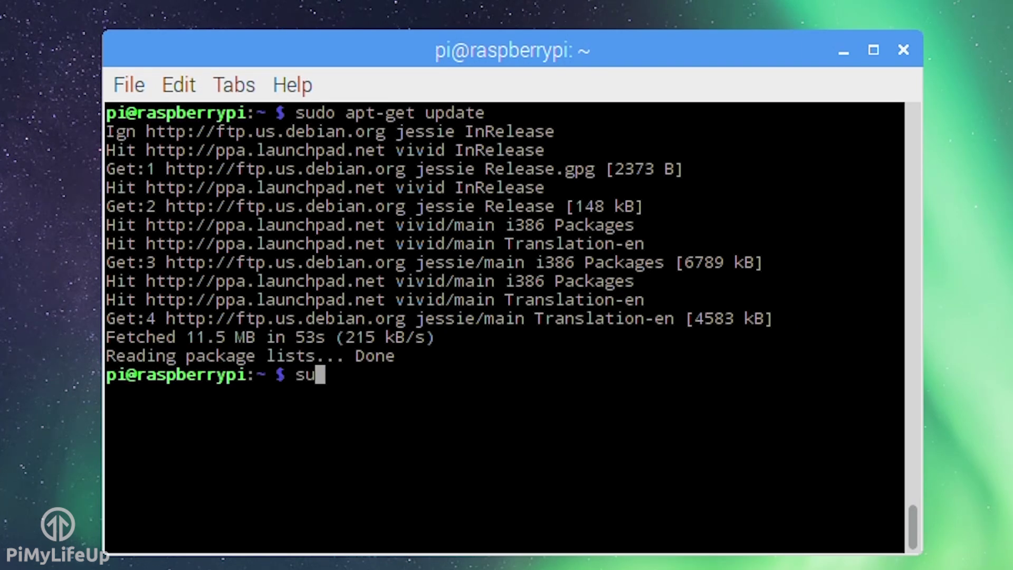
pyautogui.write('do apt-get upgrade')
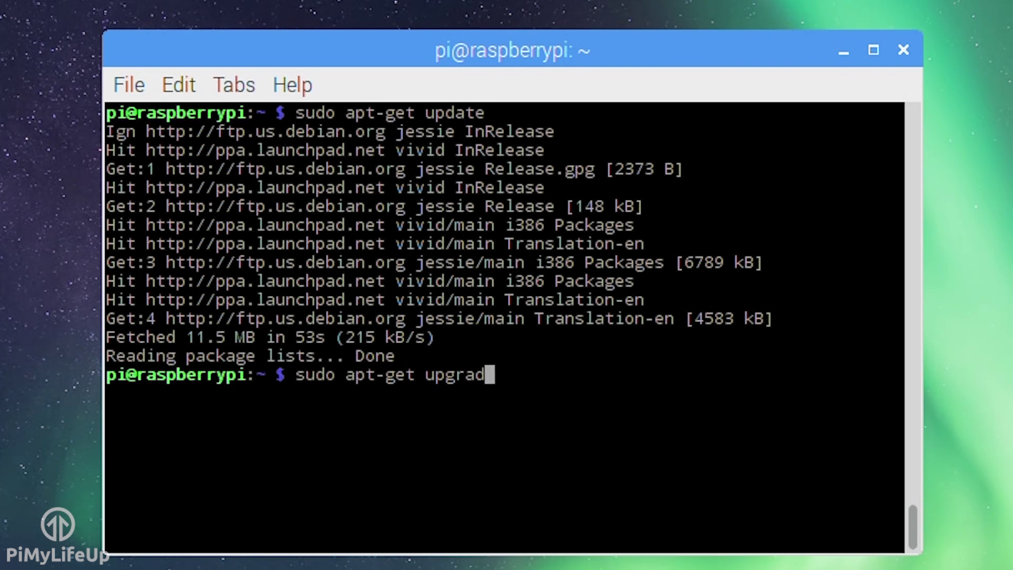
pyautogui.press('Return')
pyautogui.write('Y')
pyautogui.press('Return')
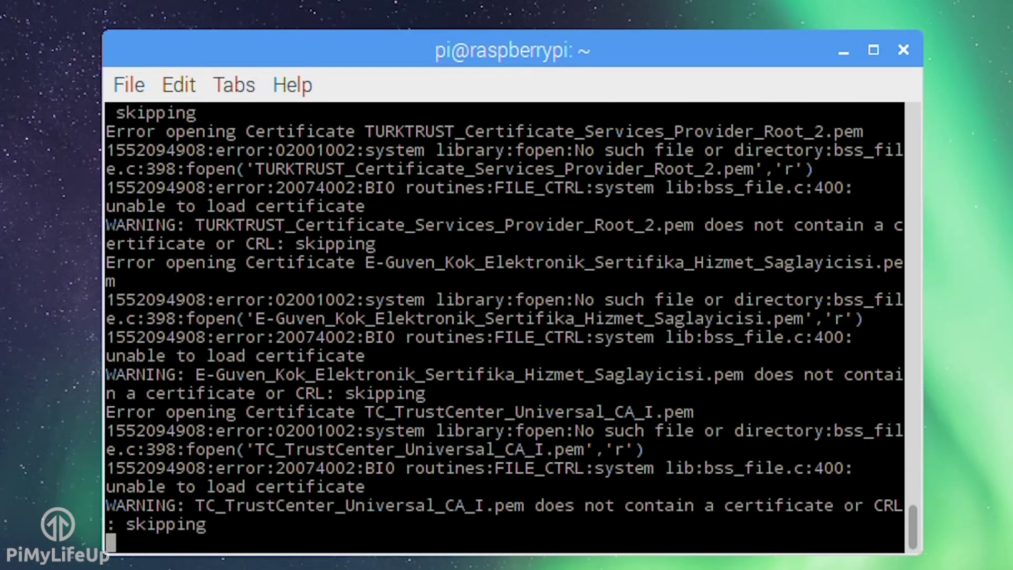
pyautogui.write('clear')
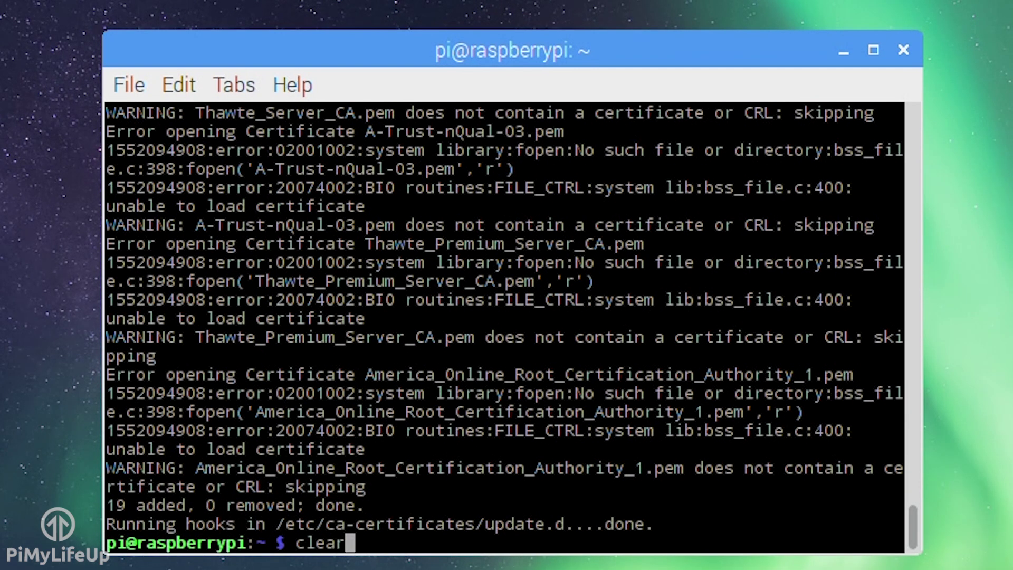
pyautogui.press('Return')
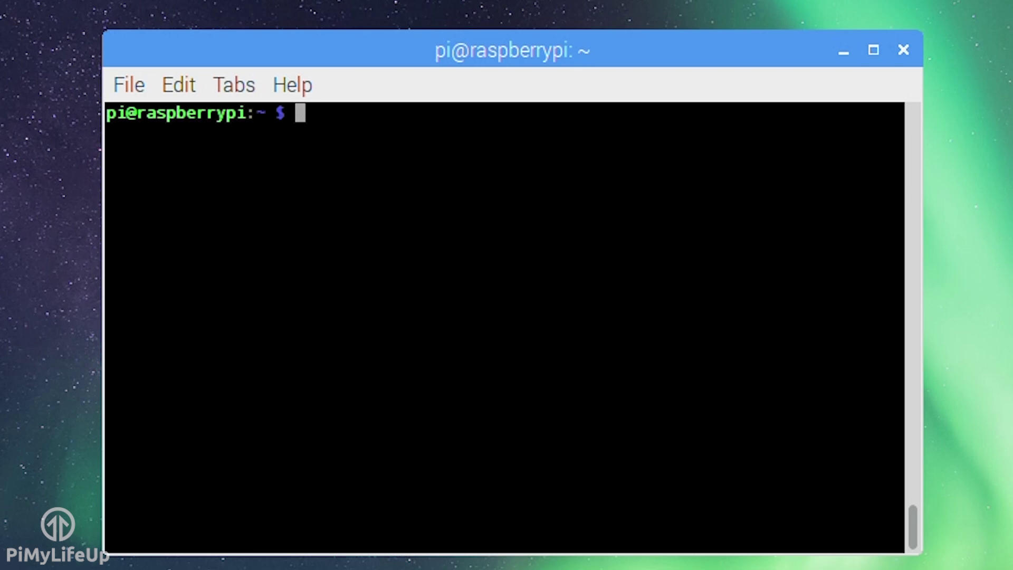
# Install wget and libgtk2.0-0 with sudo apt-get install, confirming with Y.
pyautogui.write('sudo apt-get inst')
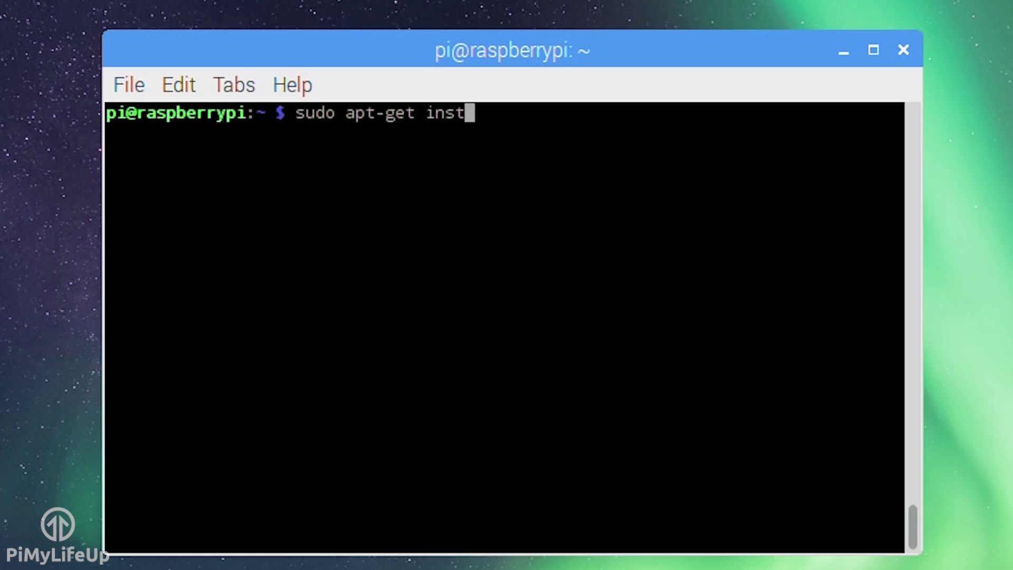
pyautogui.write('all wget libg')
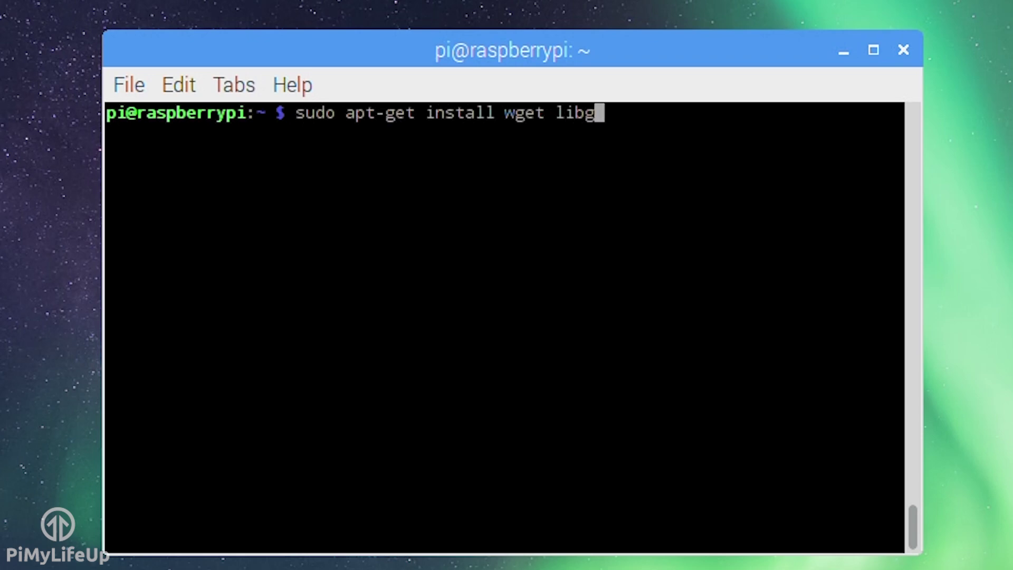
pyautogui.write('tk2.0-0')
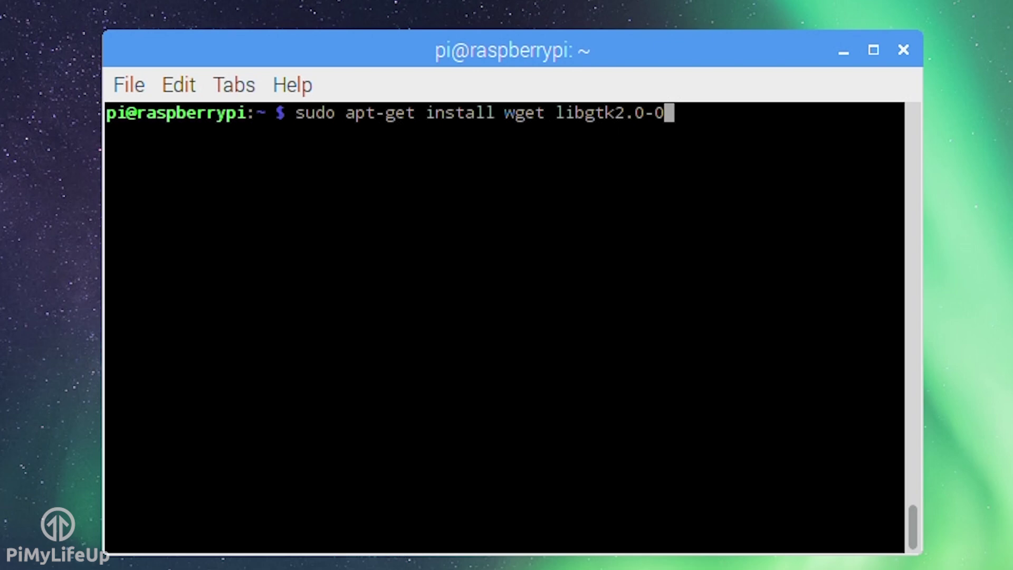
pyautogui.press('Return')
pyautogui.write('Y')
pyautogui.press('Return')
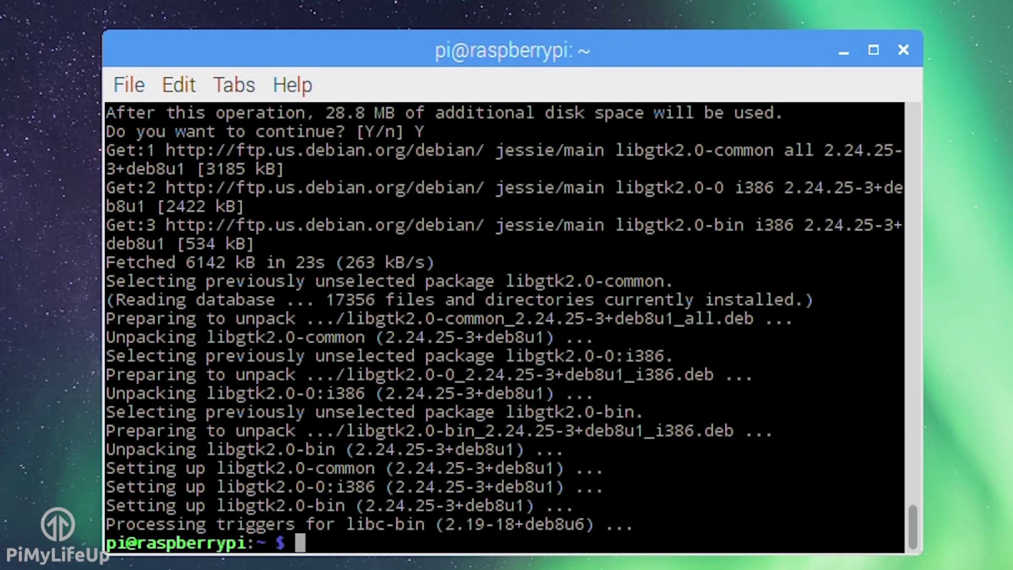
# Clear the terminal and download sublime-text_build-3126_i386.deb from download.sublimetext.com with wget.
pyautogui.write('clear')
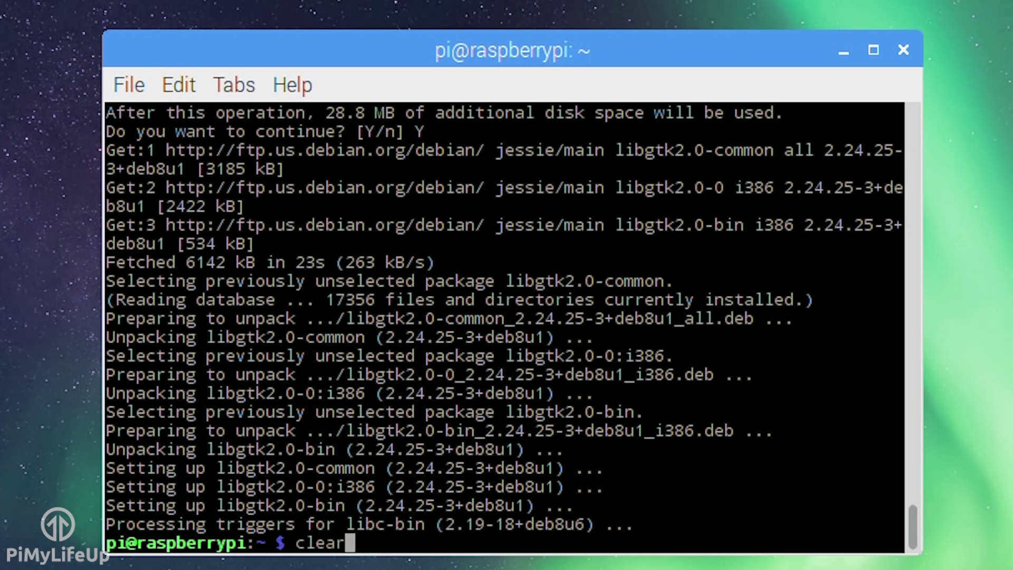
pyautogui.press('Return')
pyautogui.write('wget http')
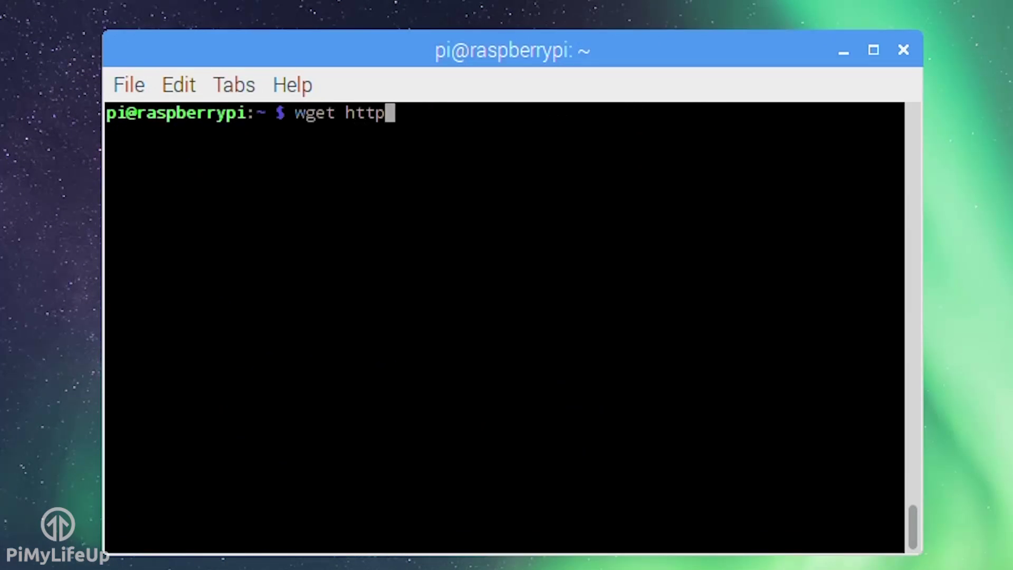
pyautogui.write('s://download.su')
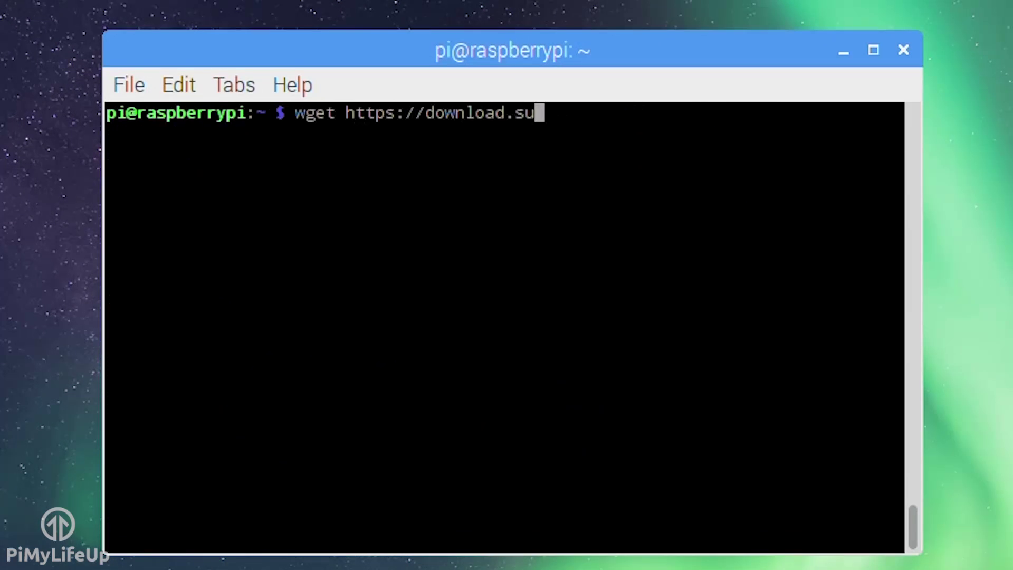
pyautogui.write('blimetext.com')
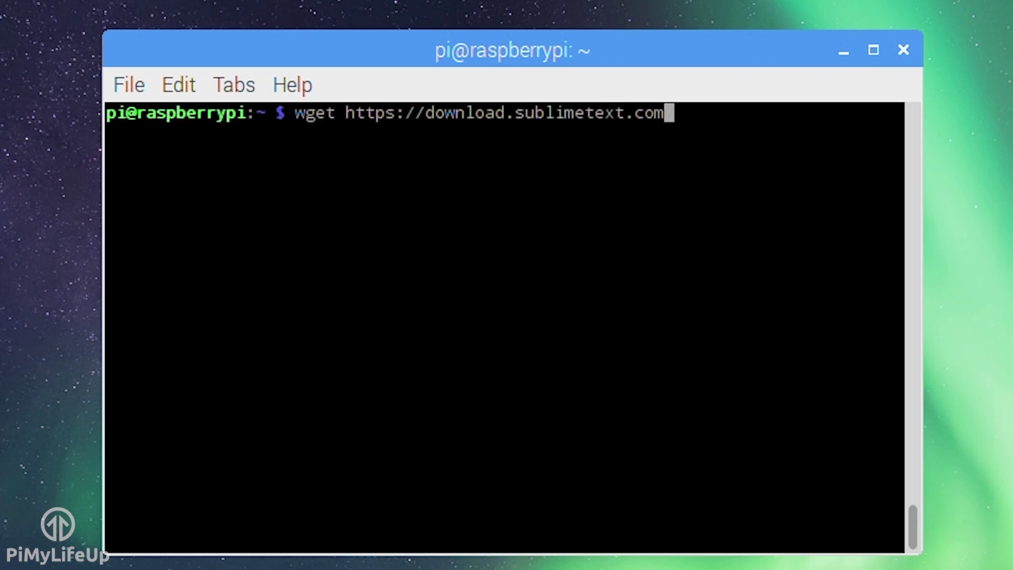
pyautogui.write('/sublime-t')
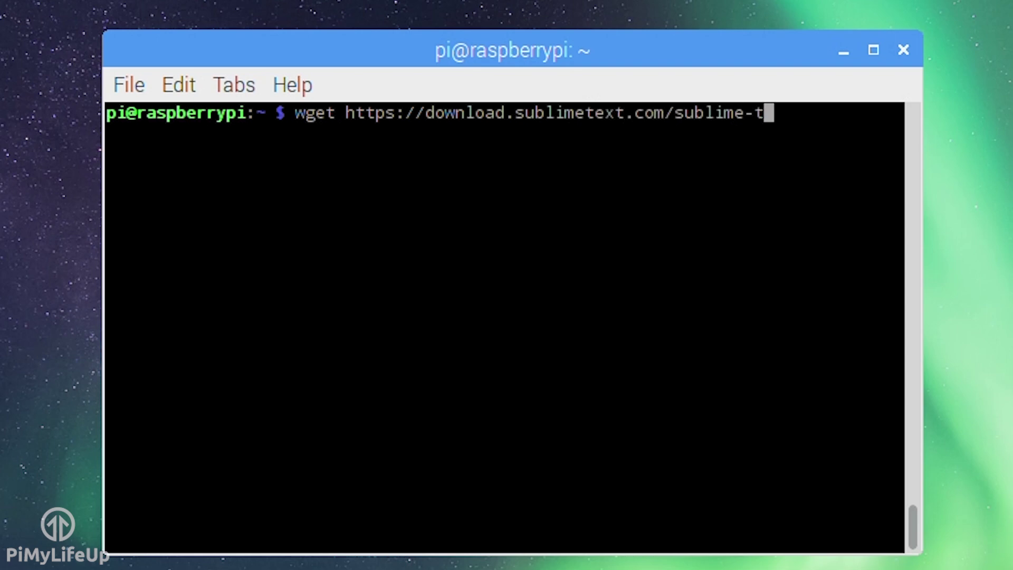
pyautogui.write('ext_build')
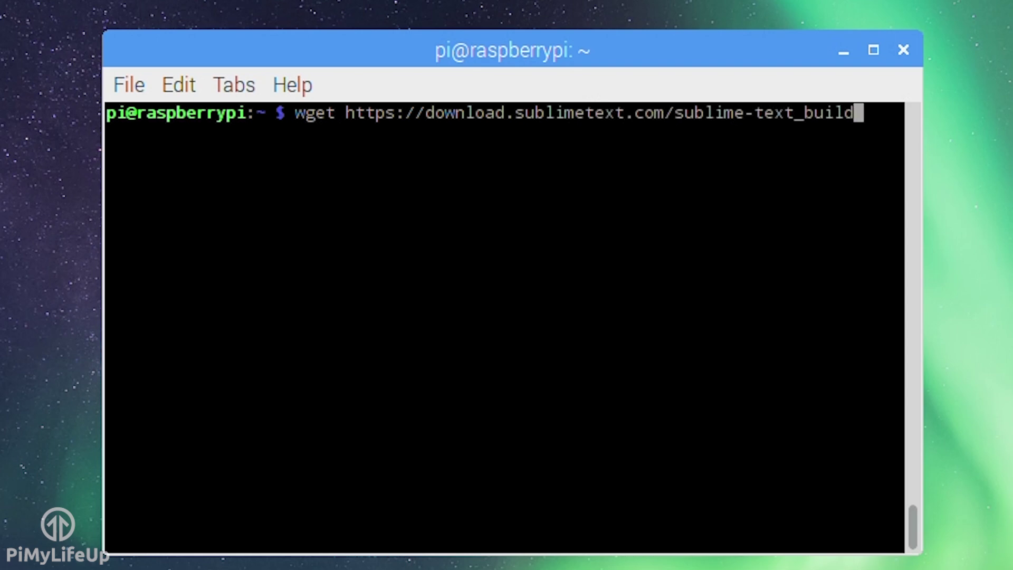
pyautogui.write('-312')
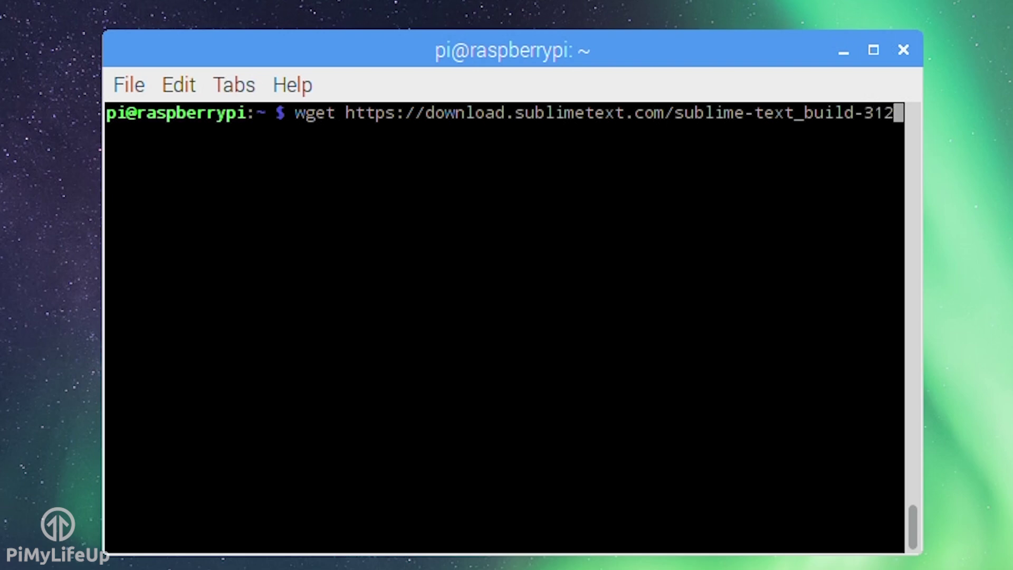
pyautogui.write('6_i')
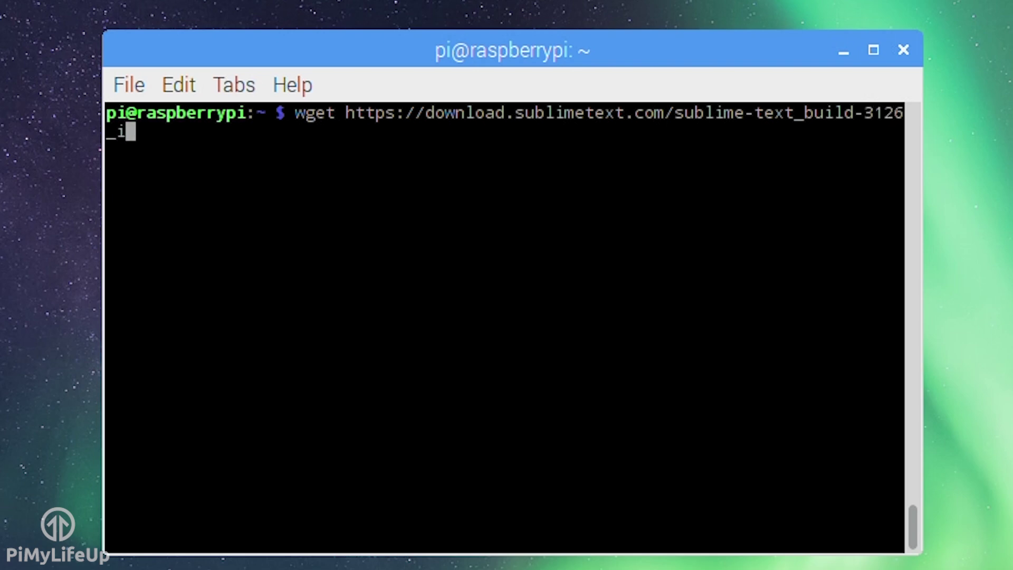
pyautogui.write('386.')
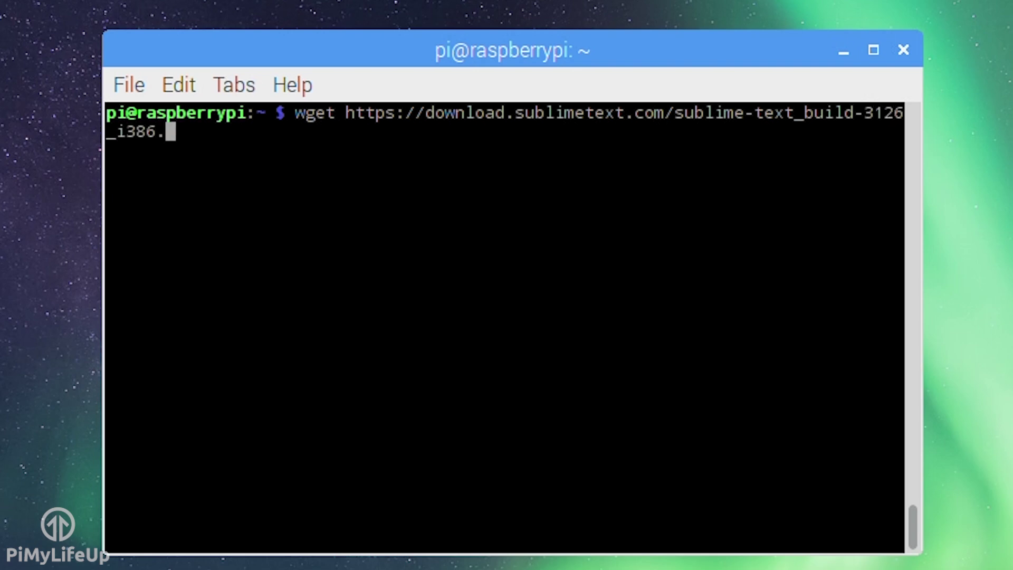
pyautogui.write('deb')
pyautogui.press('Return')
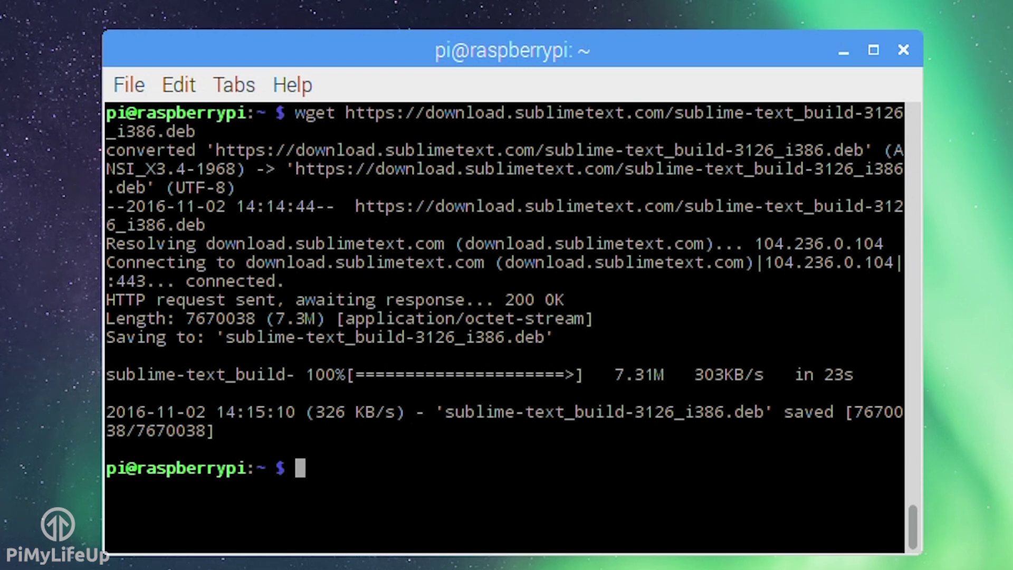
# Install the .deb with sudo dpkg -i, fix dependencies with sudo apt-get install -f, then clear.
pyautogui.write('sudo dpkg')
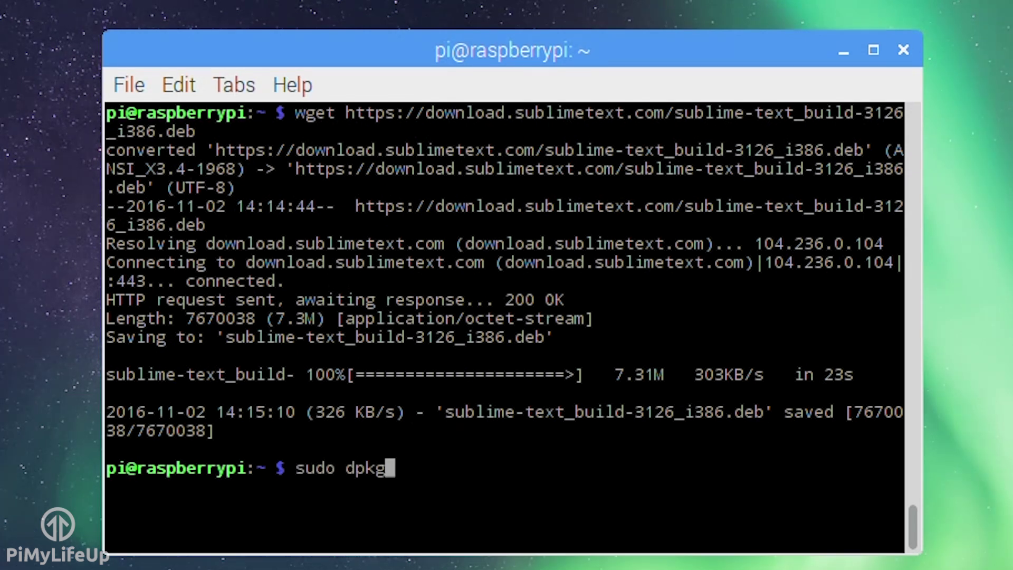
pyautogui.write(' -i sublime-te')
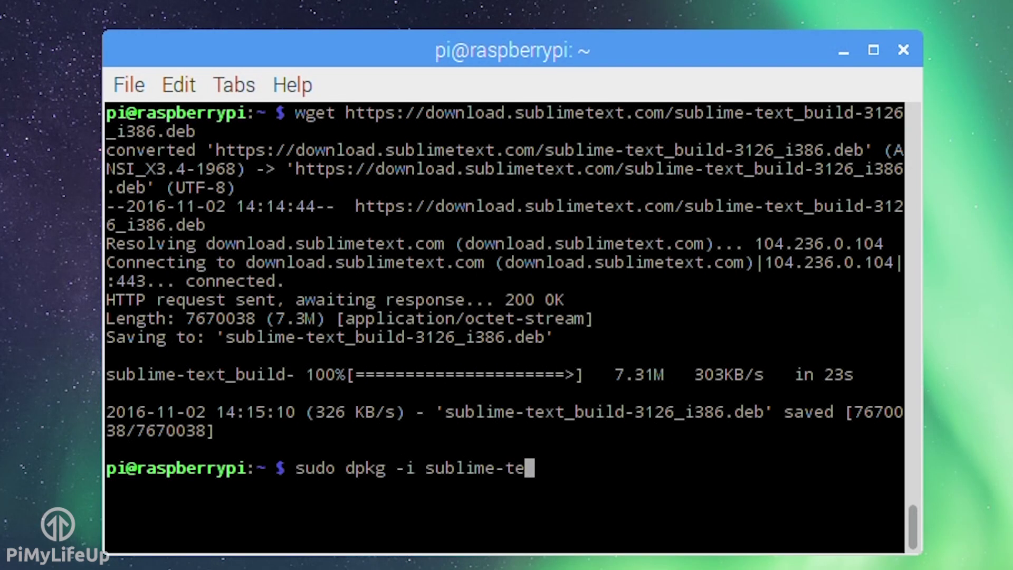
pyautogui.write('xt_build-')
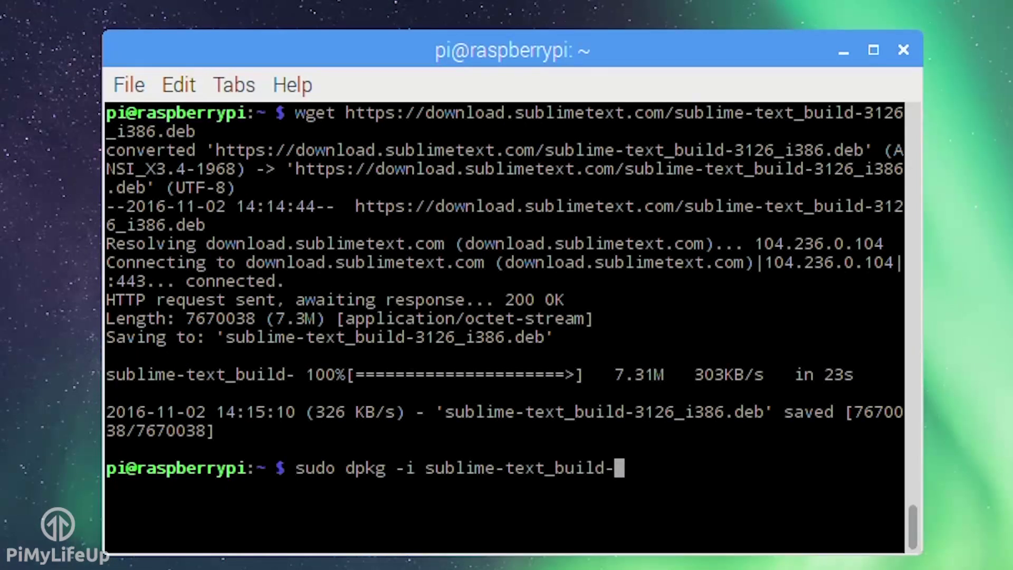
pyautogui.write('3126_i386.deb')
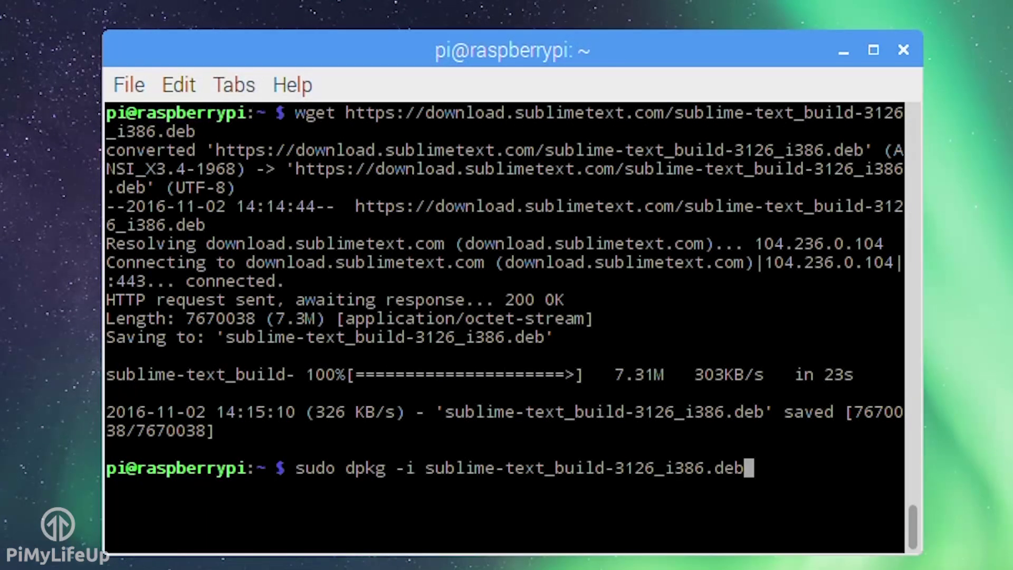
pyautogui.press('Return')
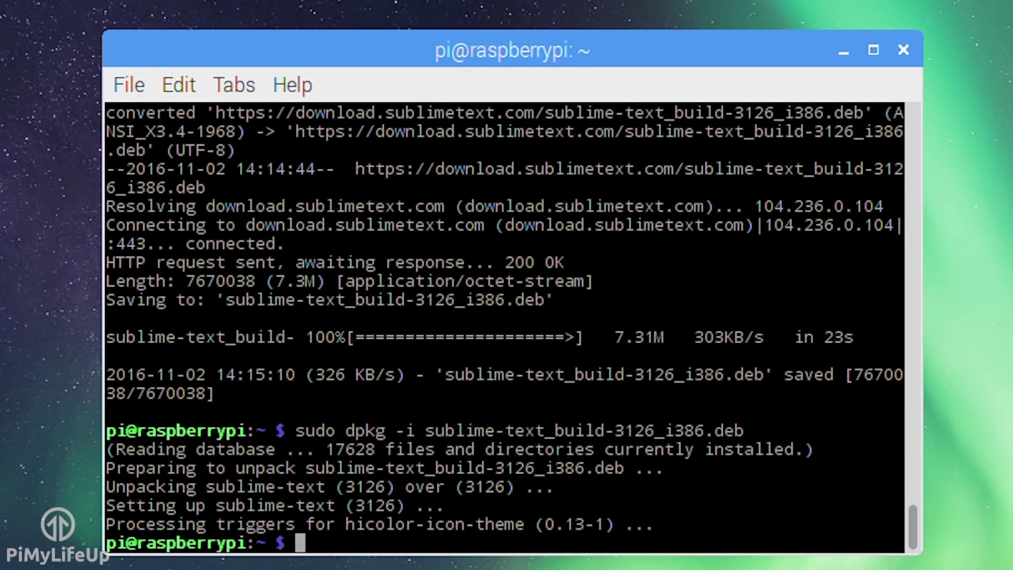
pyautogui.write('sudo apt-get ')
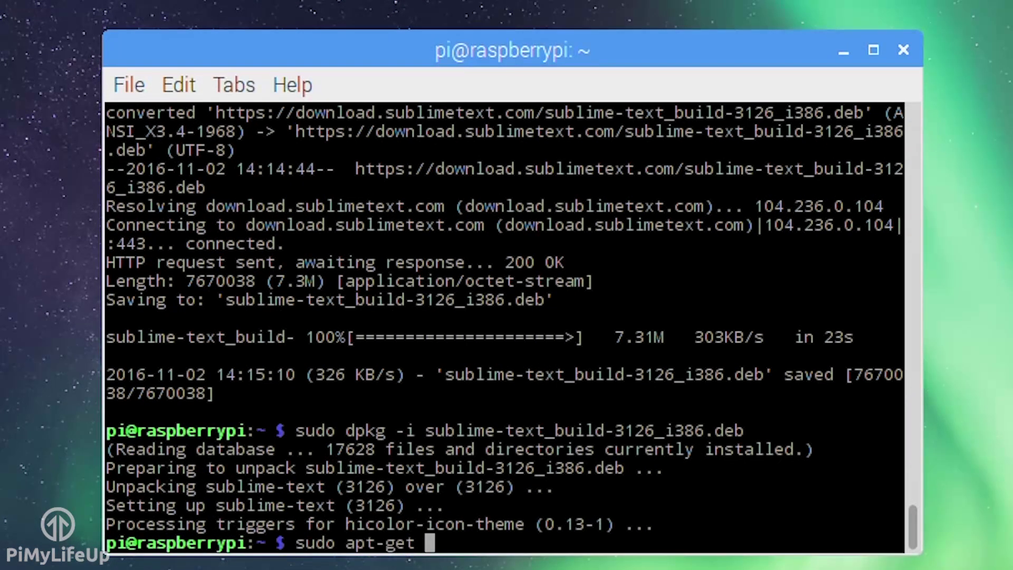
pyautogui.write('install -f')
pyautogui.press('Return')
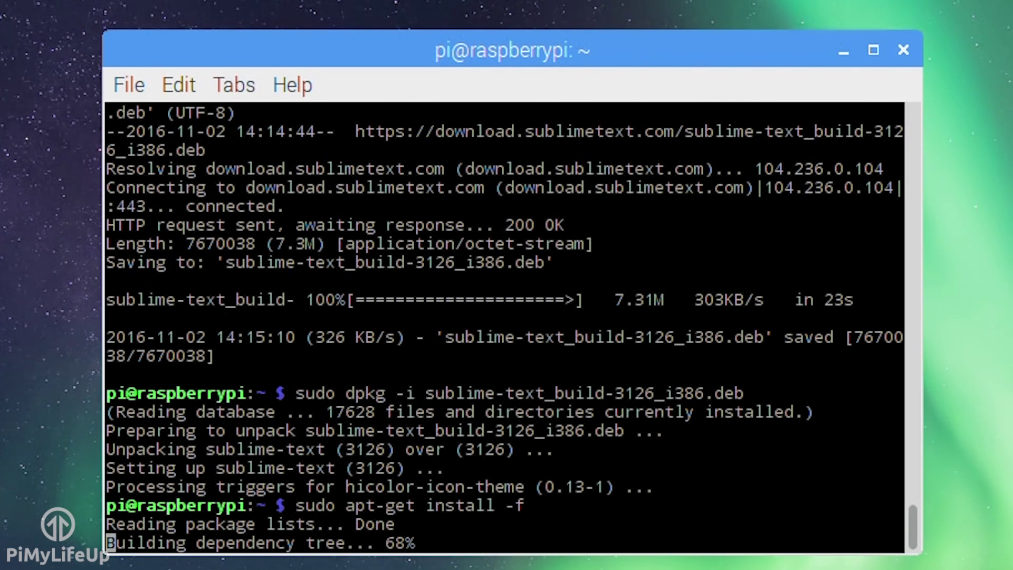
pyautogui.write('clear')
pyautogui.press('Return')
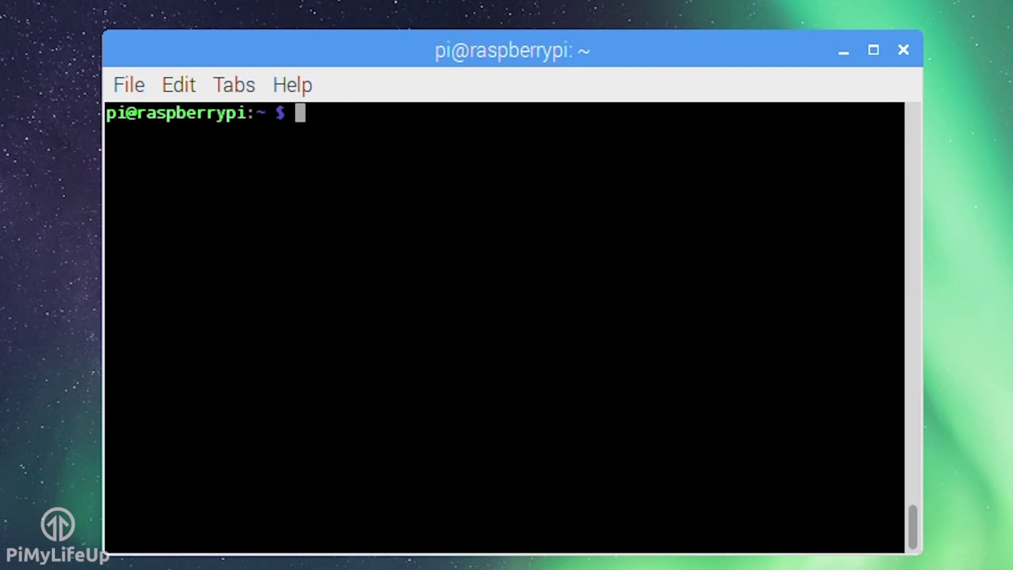
# Launch Sublime Text from the Programming menu and type 'this is a super cool text editor!! Well worth checking out :D :'.
pyautogui.click(21, 19)
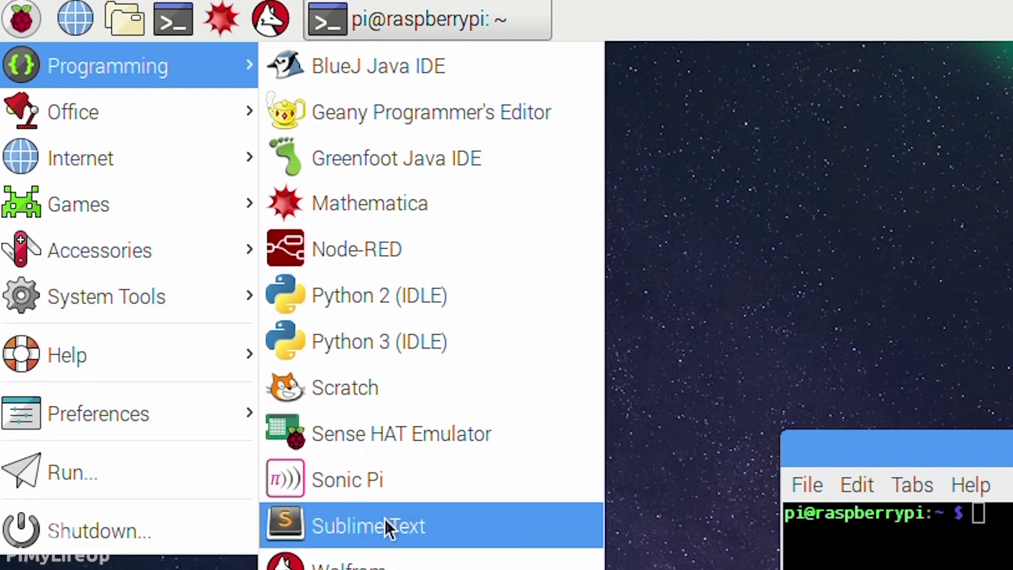
pyautogui.click(388, 526)
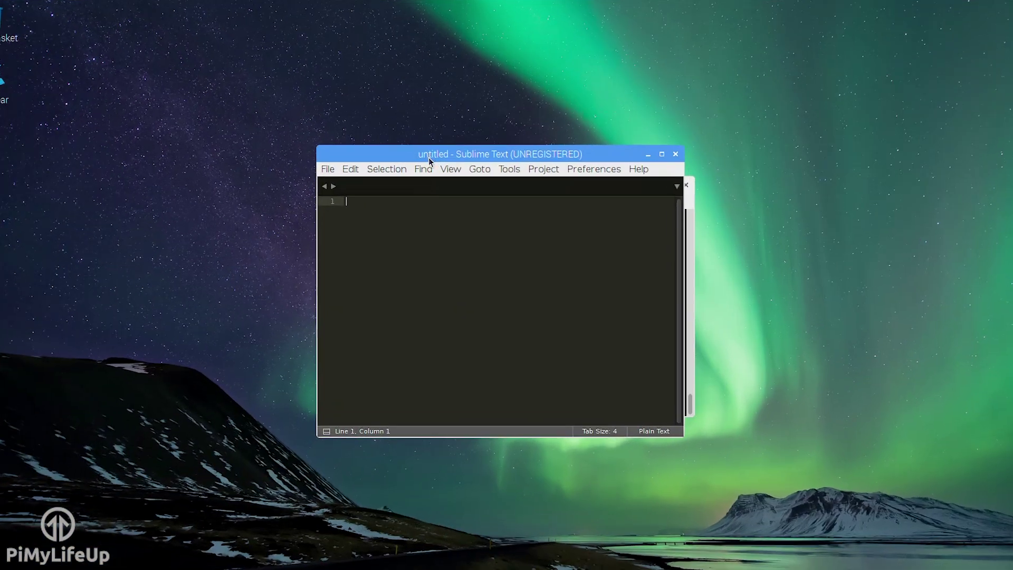
pyautogui.write('this is a su')
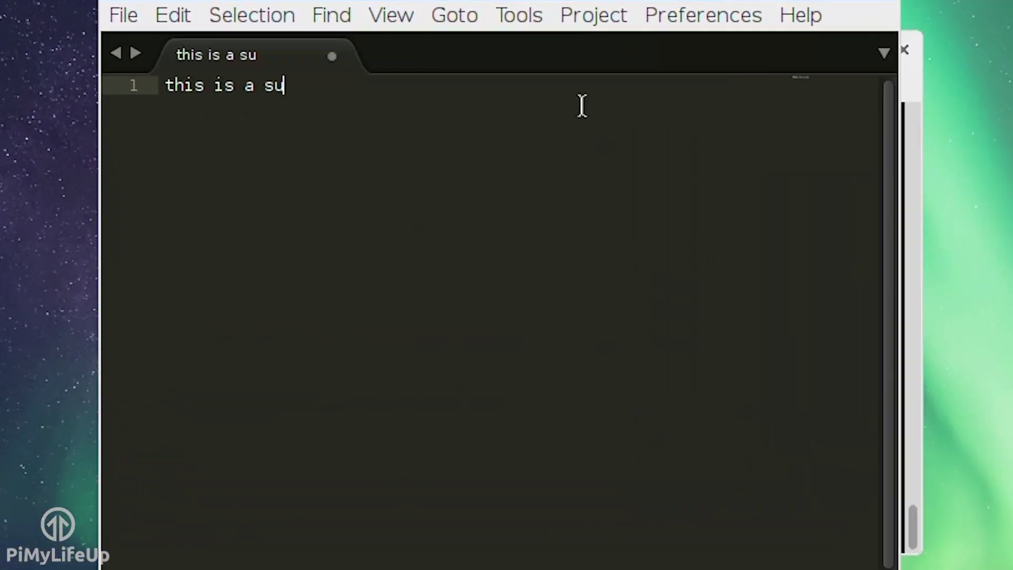
pyautogui.write('per cool text editor!! Well worth checking out :D :')
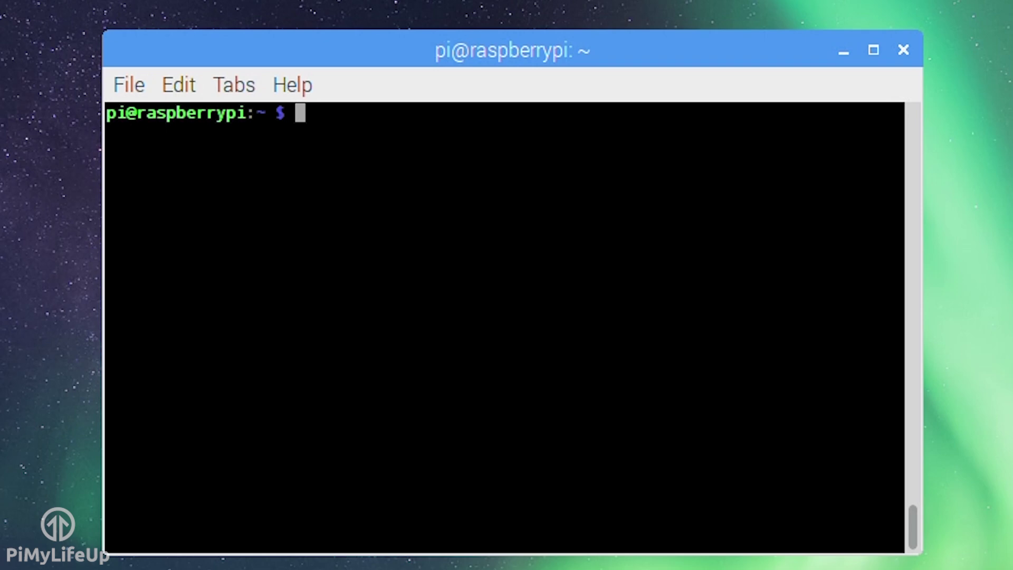
# Install wget, xz-utils and gconf2 with apt-get, confirming with Y.
pyautogui.write('sudo apt-get install ')
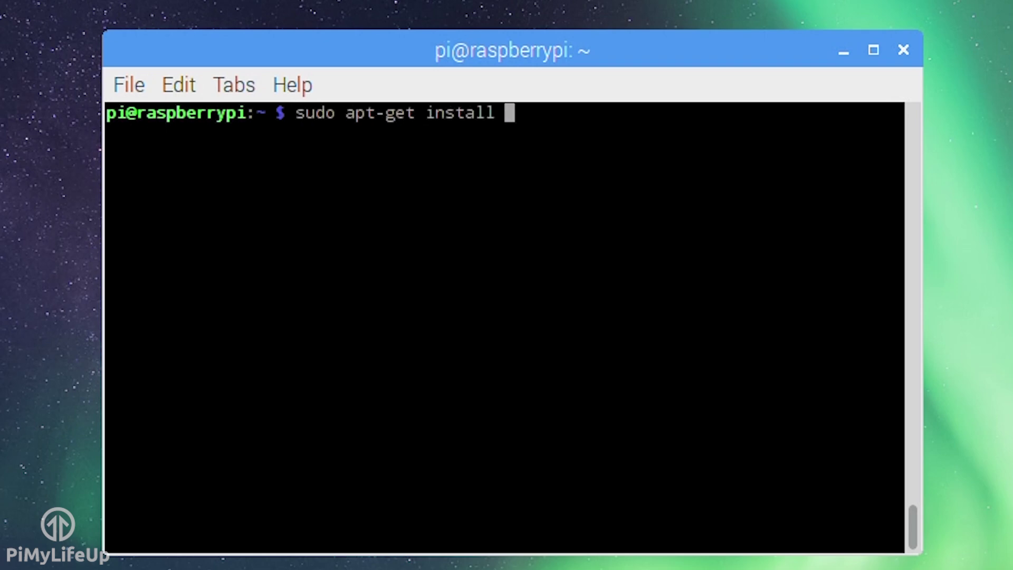
pyautogui.write('wget xz-uti')
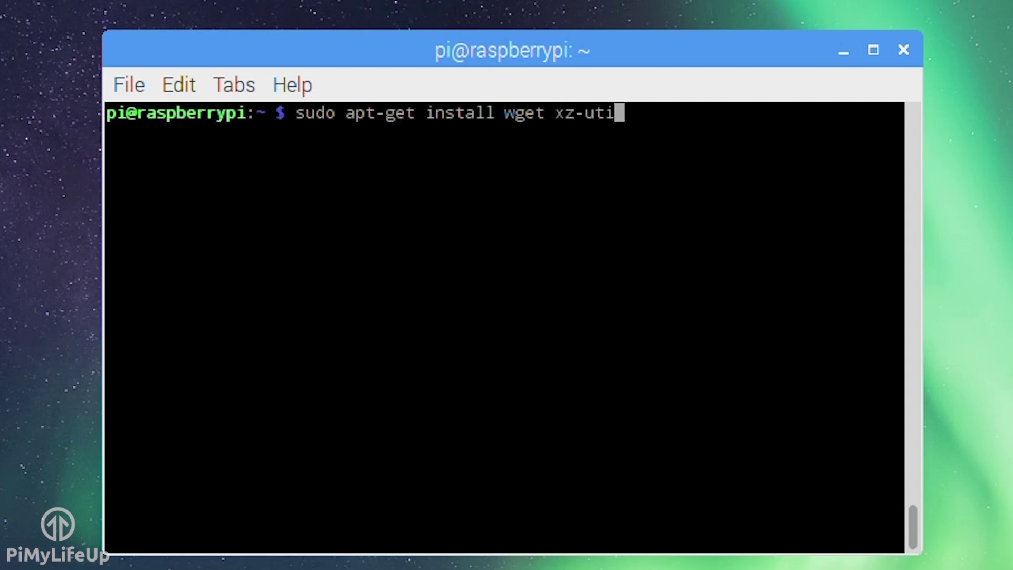
pyautogui.write('ls gconf2')
pyautogui.press('Return')
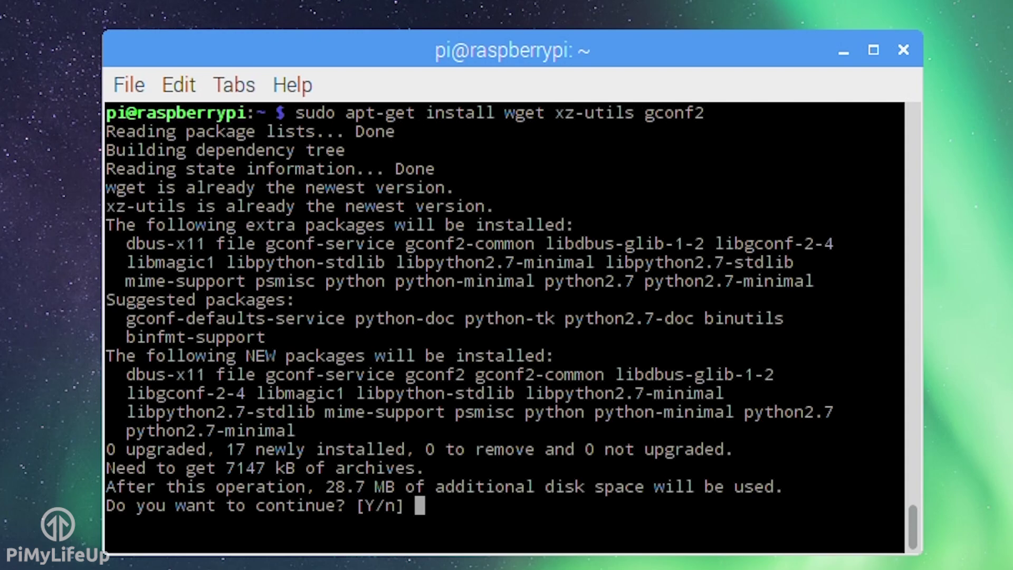
pyautogui.write('Y')
pyautogui.press('Return')
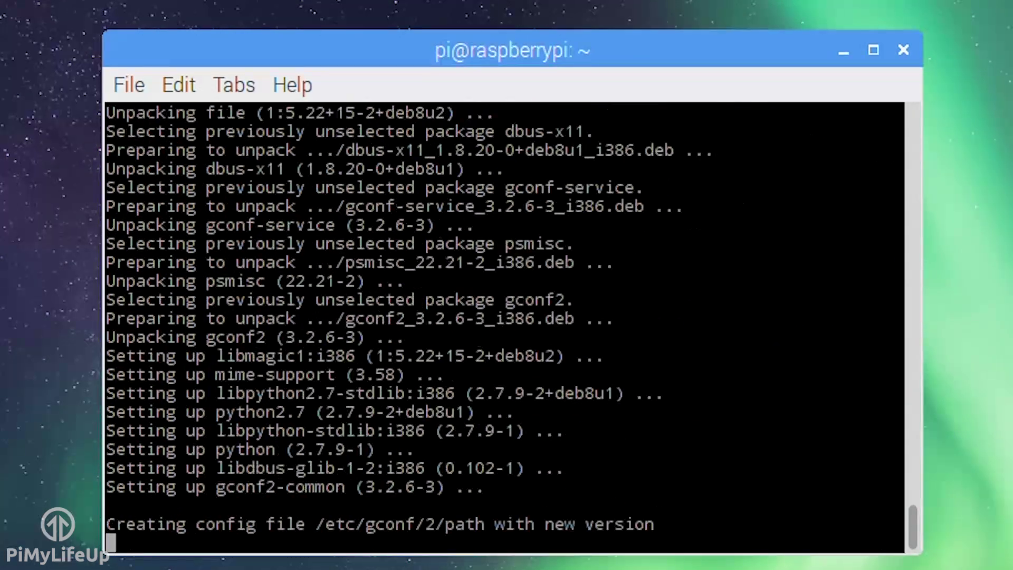
# Clear the screen and download the Telegram archive from telegram.org/dl/desktop/linux32 with wget.
pyautogui.write('clear')
pyautogui.press('Return')
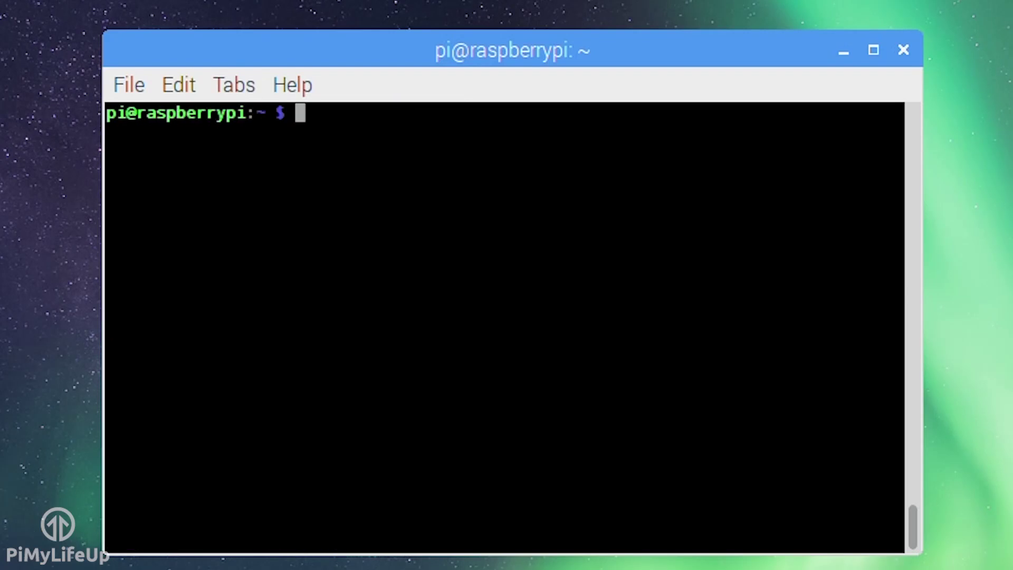
pyautogui.write('wget https:')
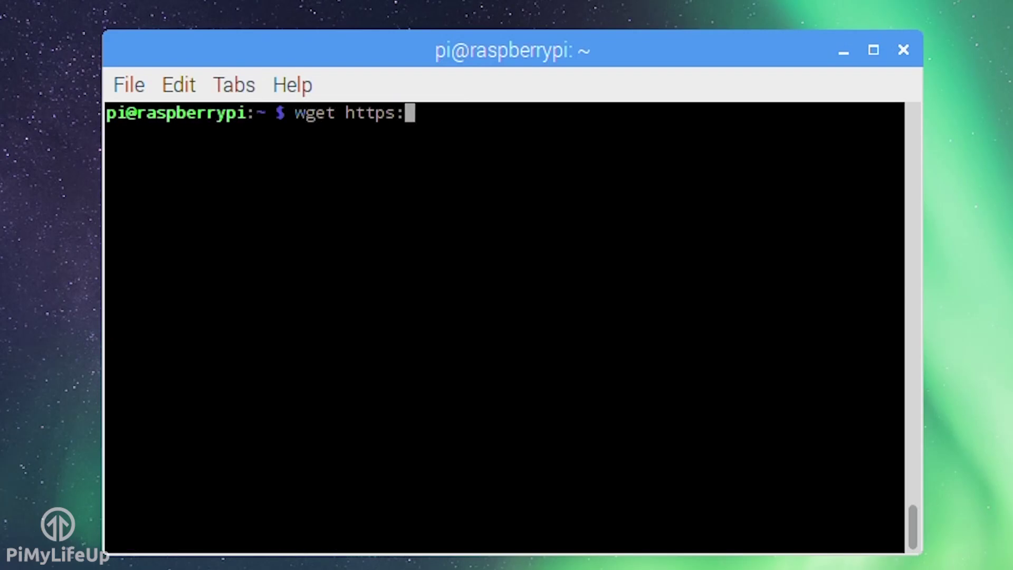
pyautogui.write('//telegram')
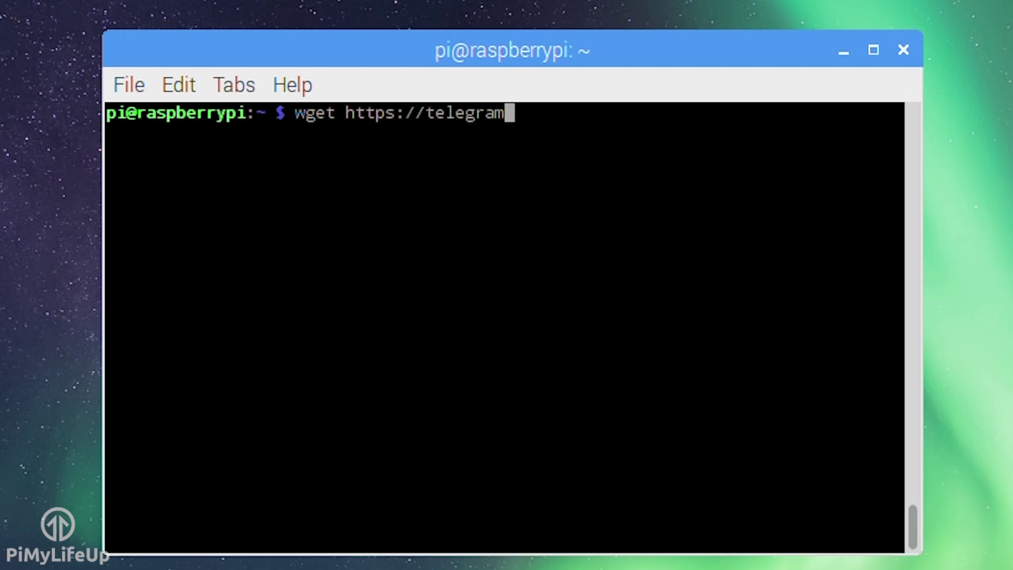
pyautogui.write('.org/dl/d')
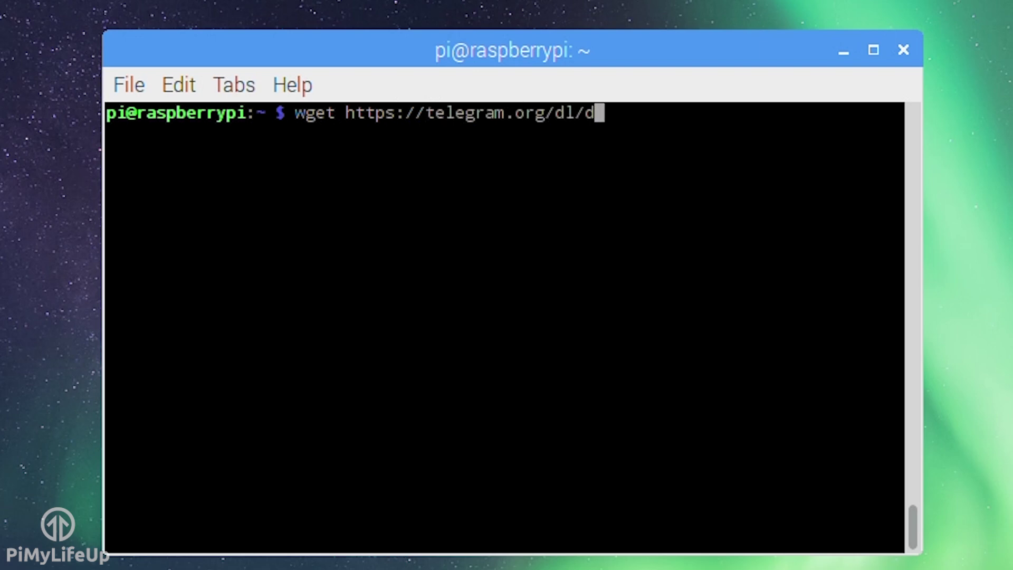
pyautogui.write('esktop/li')
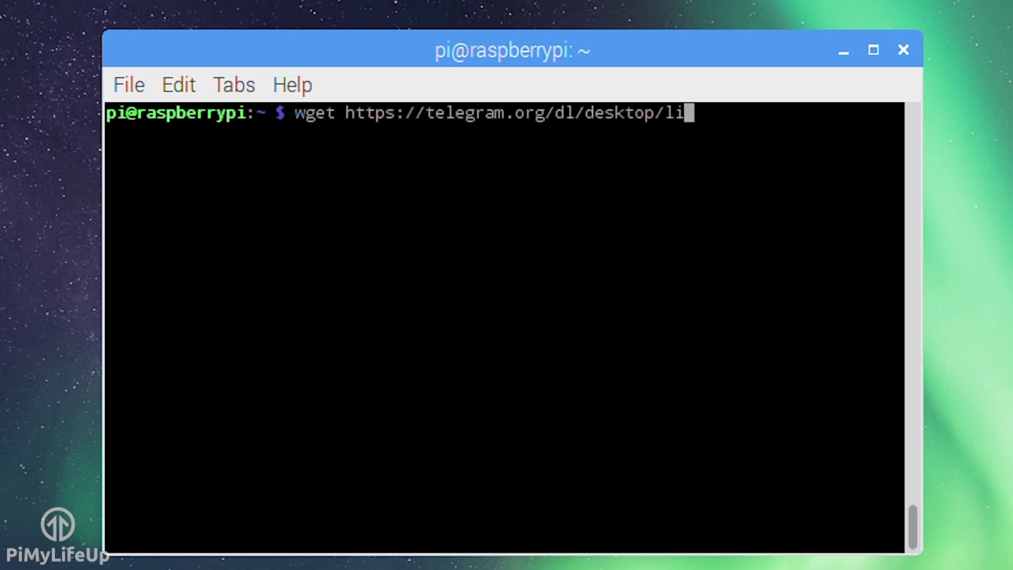
pyautogui.write('nux32')
pyautogui.press('Return')
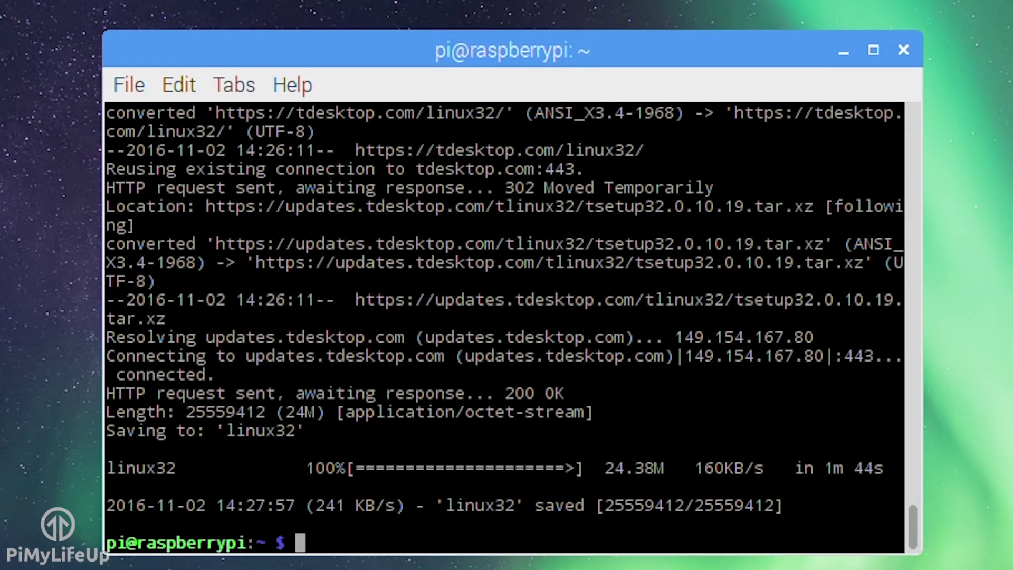
# Extract linux32 with tar -xvpf and start Telegram by running Telegram/Telegram.
pyautogui.write('tar -')
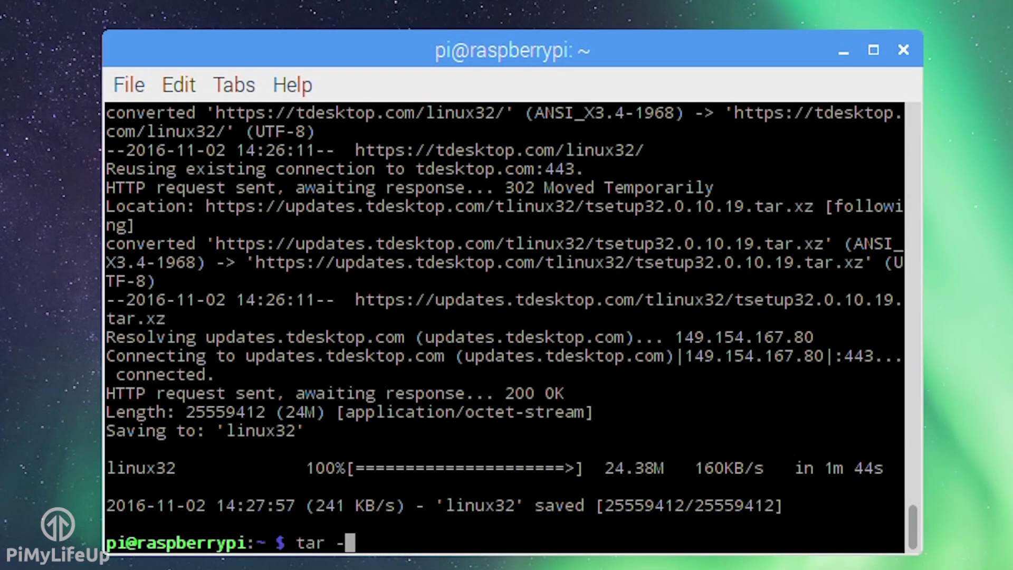
pyautogui.write('xvpf li')
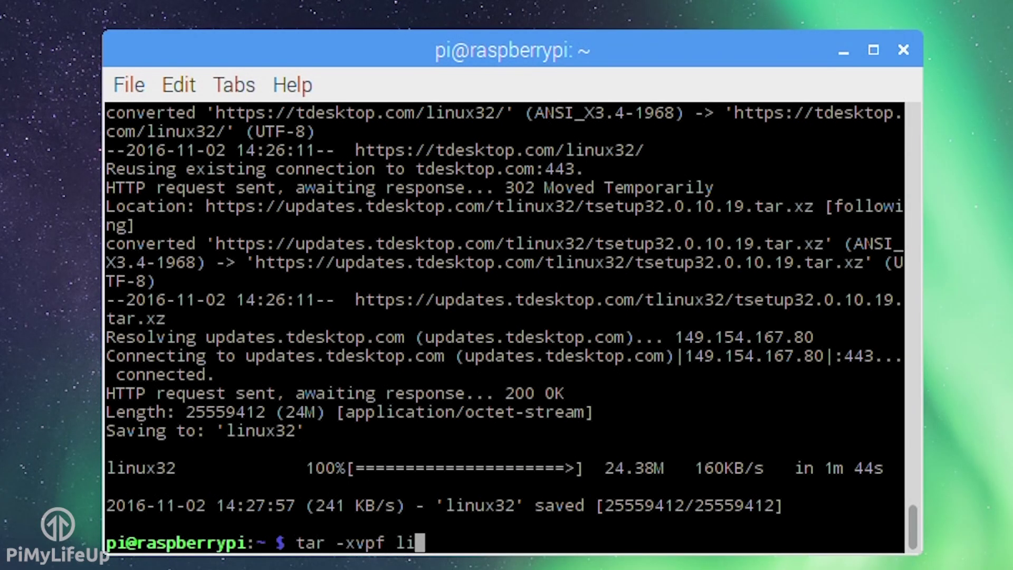
pyautogui.write('nux32')
pyautogui.press('Return')
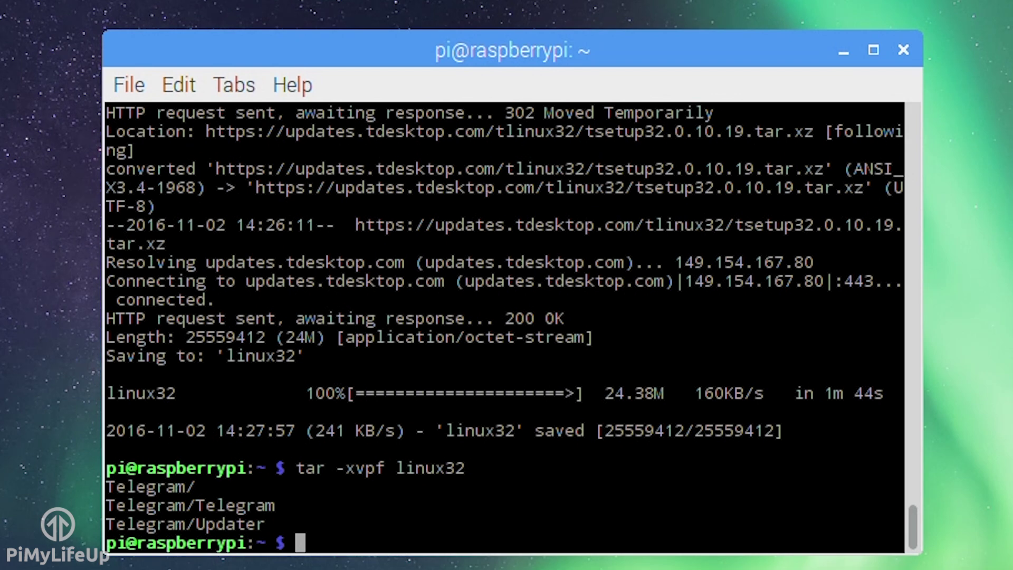
pyautogui.write('Telegram/Tele')
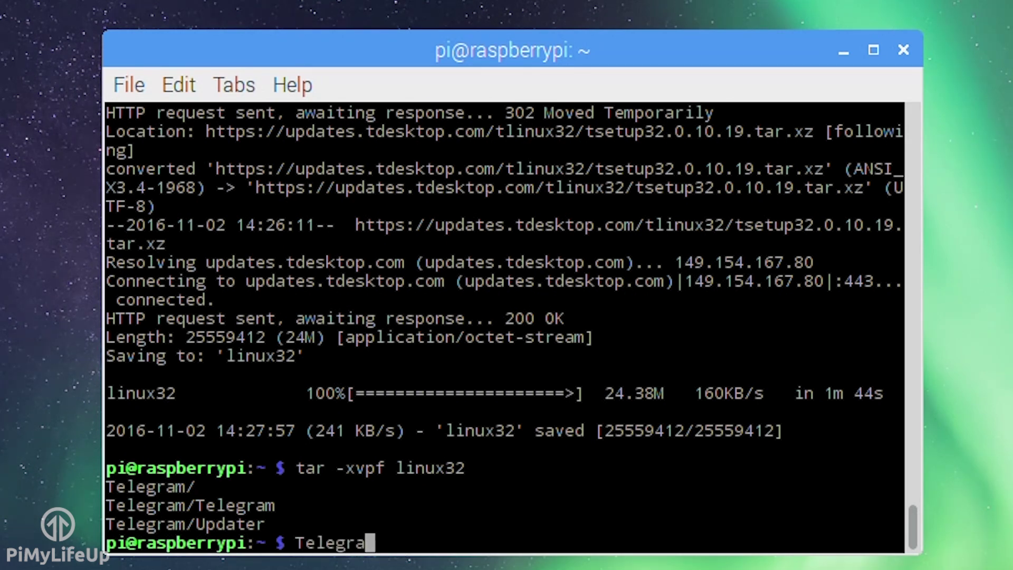
pyautogui.write('gram')
pyautogui.press('Return')
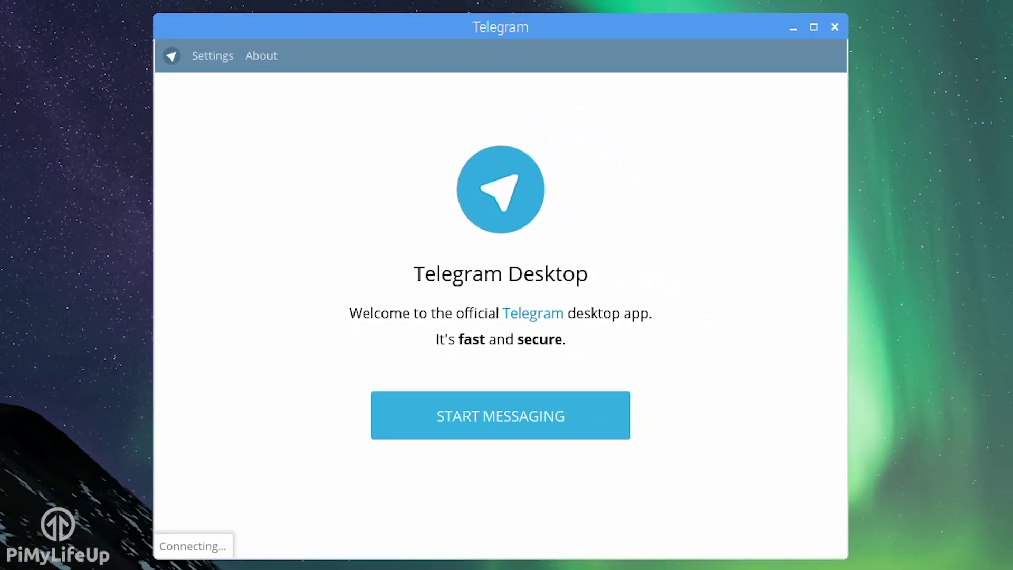
# Look at Telegram's settings, check for updates, and close the Telegram window.
pyautogui.click(607, 422)
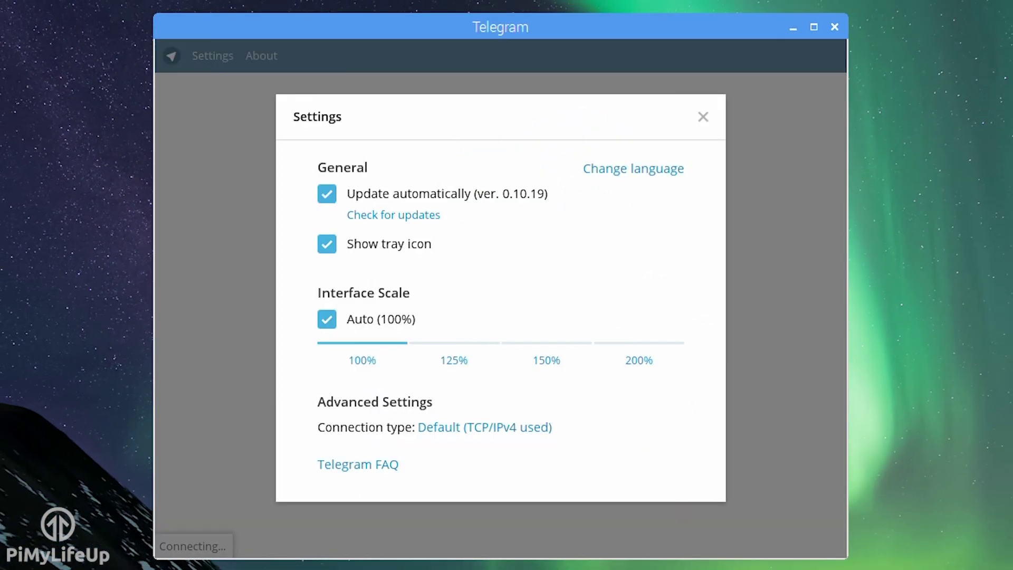
pyautogui.click(718, 115)
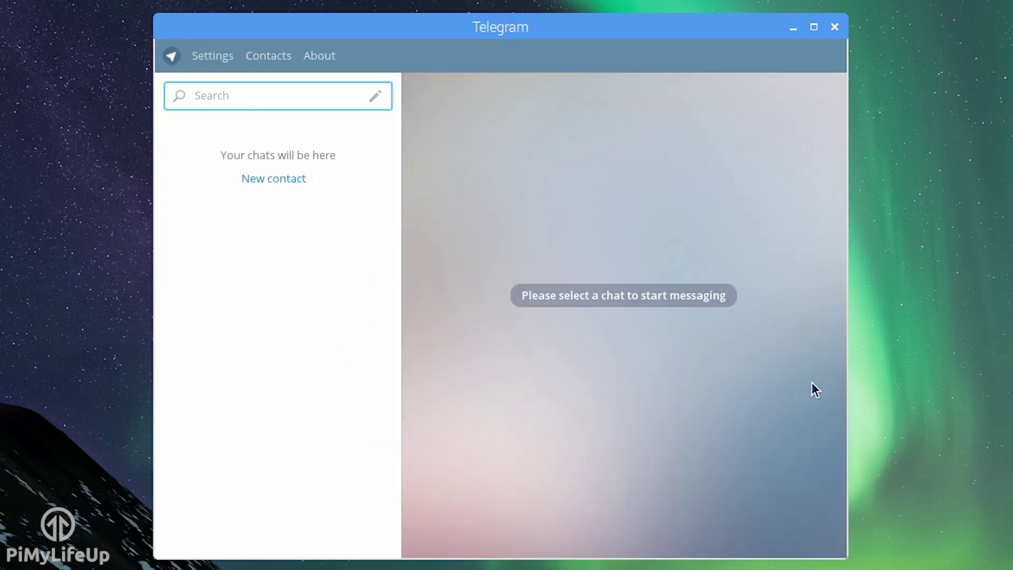
pyautogui.click(832, 27)
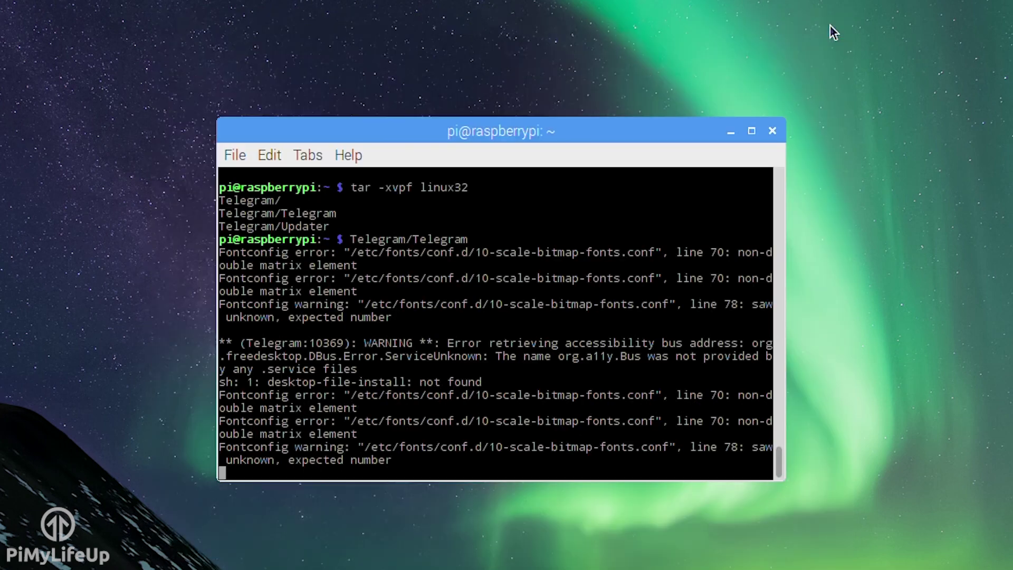
# Stop Telegram with Ctrl+C, clear the screen, and run sudo apt-get install wine.
pyautogui.hotkey('ctrl', 'x')
pyautogui.hotkey('ctrl', 'c')
pyautogui.write('clear')
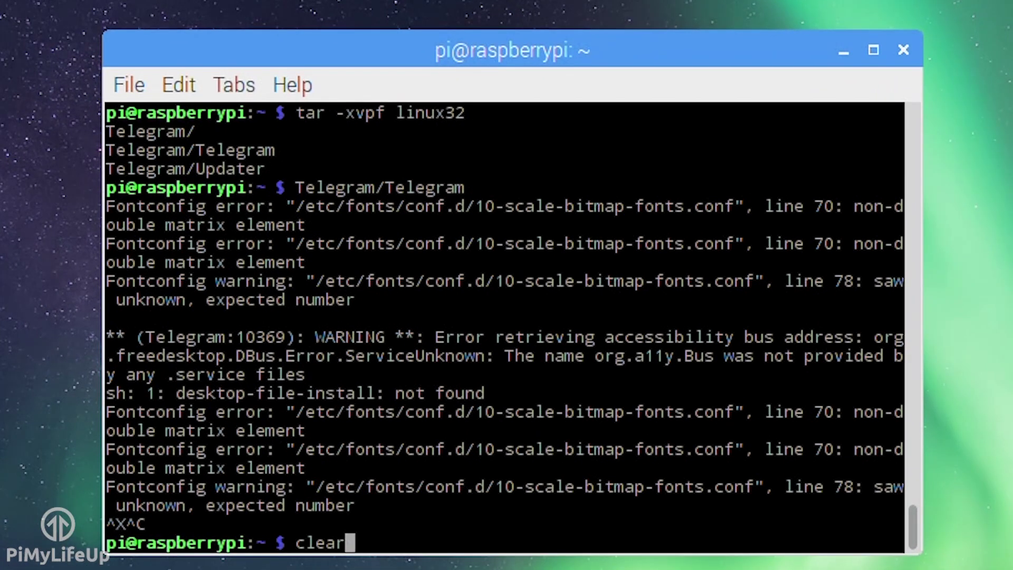
pyautogui.press('Return')
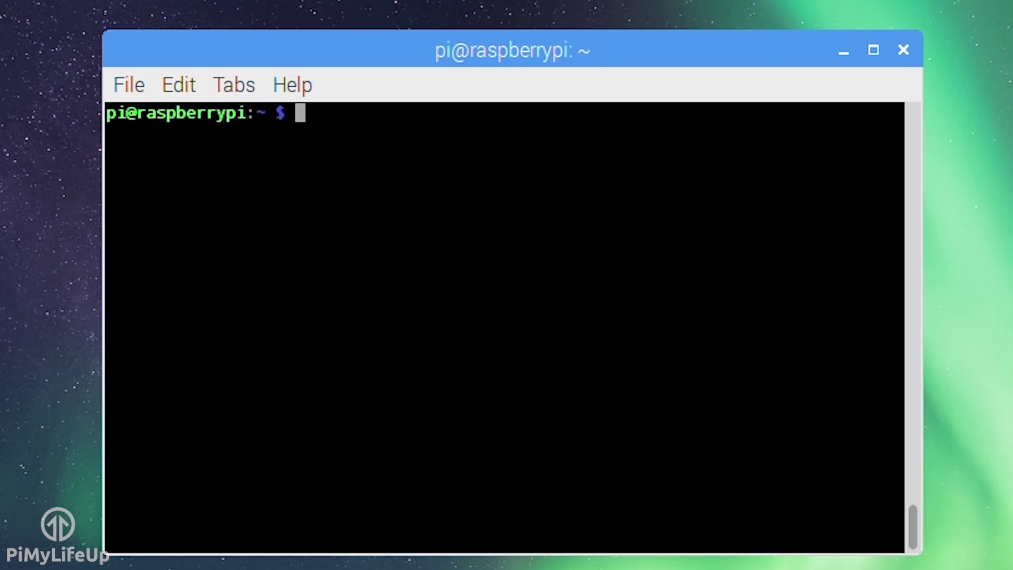
pyautogui.write('sudo apt-get i')
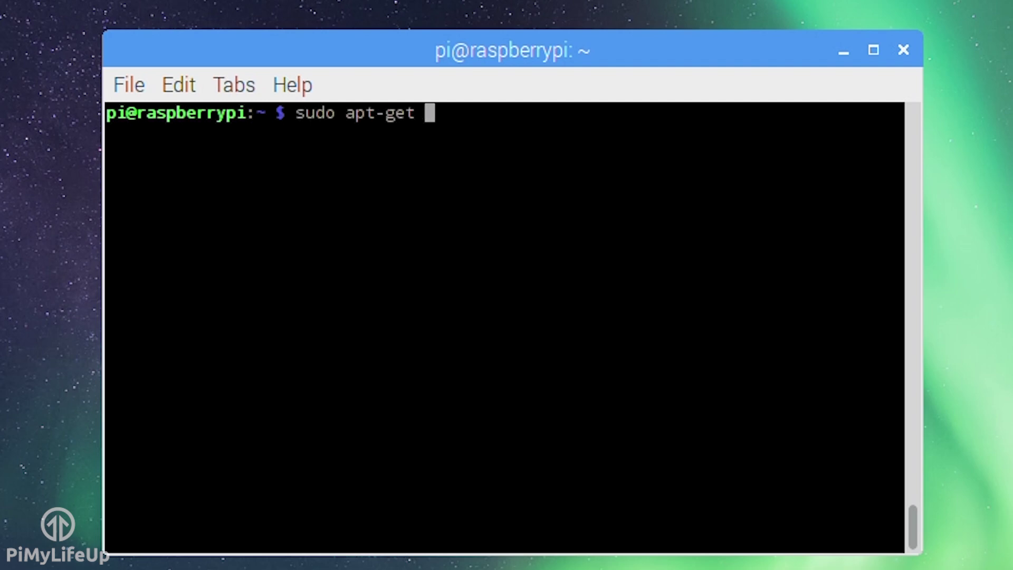
pyautogui.write('nstall wine')
pyautogui.press('Return')
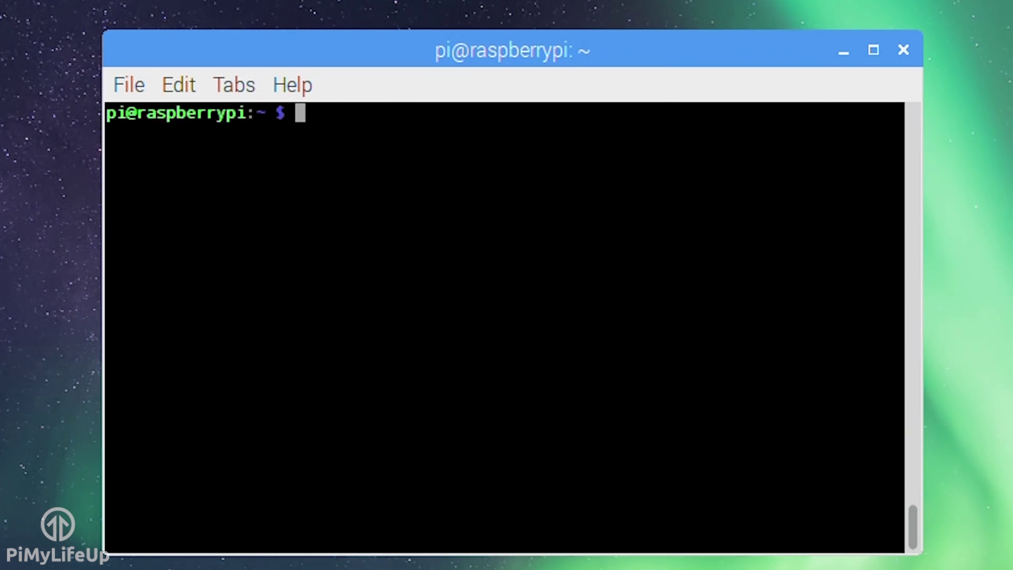
# Run winecfg, browse the Libraries, Graphics, Desktop Integration and Applications tabs, then confirm with OK.
pyautogui.write('winecfg')
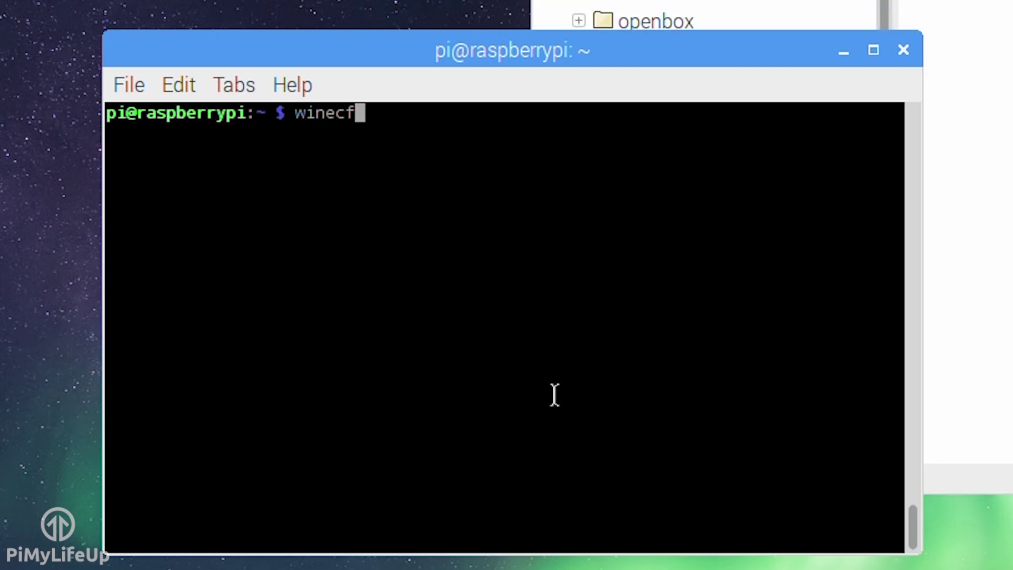
pyautogui.press('Return')
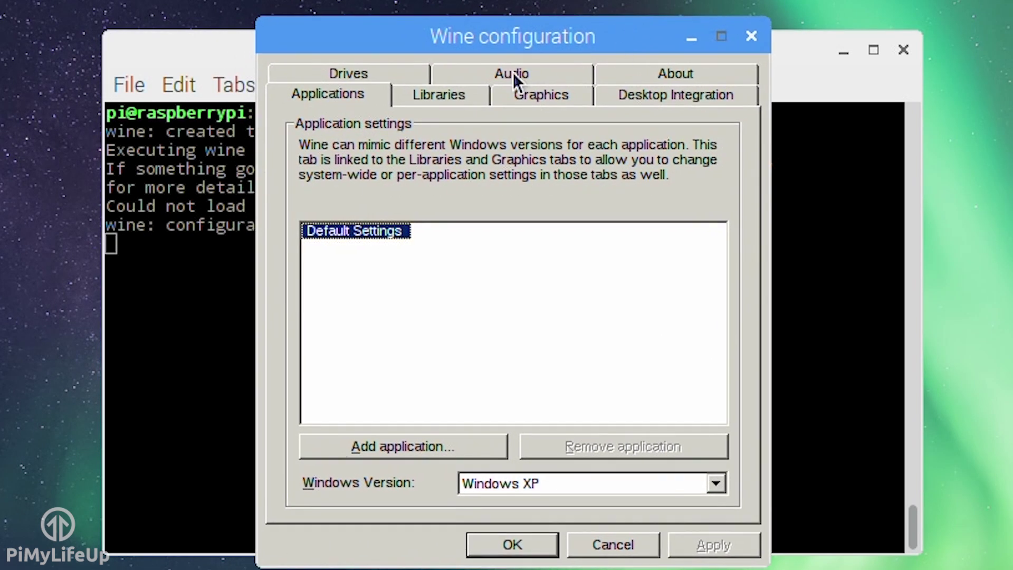
pyautogui.click(493, 96)
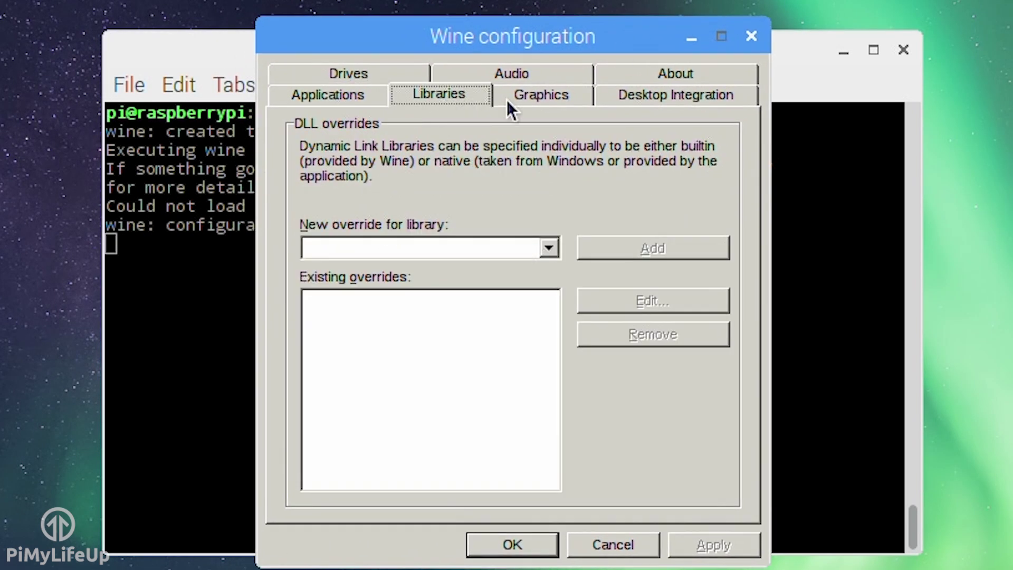
pyautogui.click(544, 95)
pyautogui.click(645, 98)
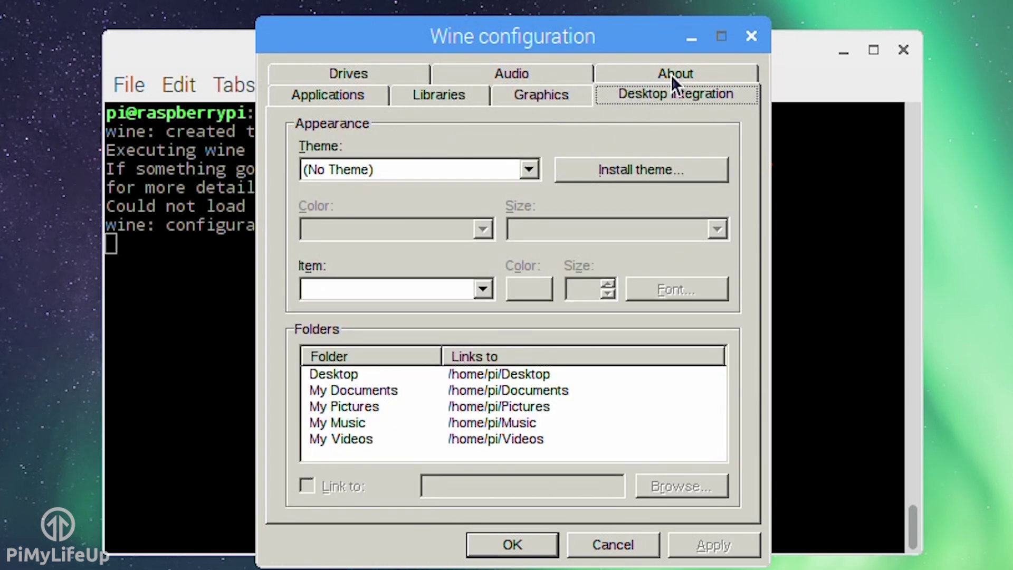
pyautogui.click(443, 96)
pyautogui.click(361, 98)
pyautogui.click(515, 548)
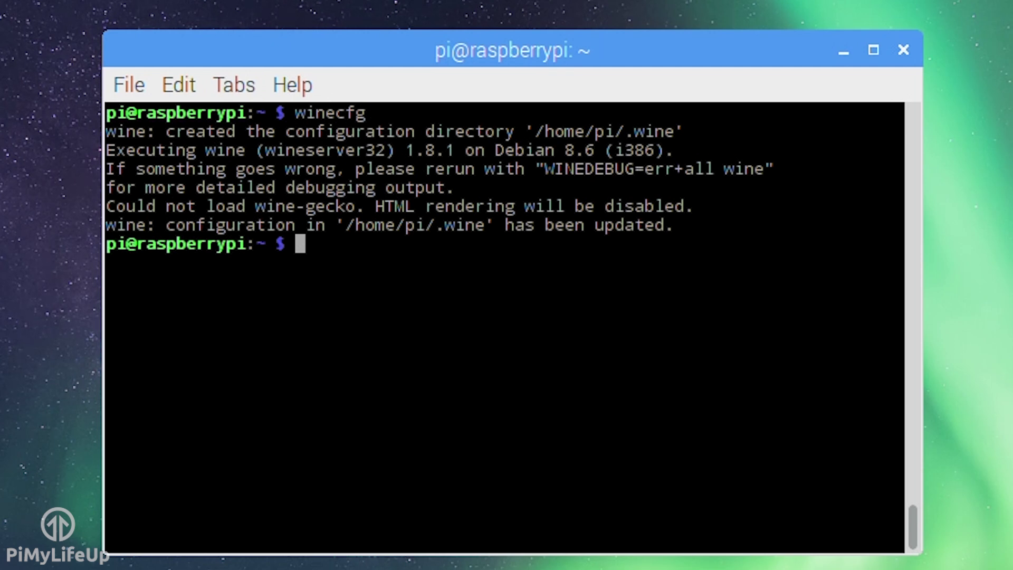
# Run wine control to bring up the Wine Control Panel, then close it.
pyautogui.write('wine control')
pyautogui.press('Return')
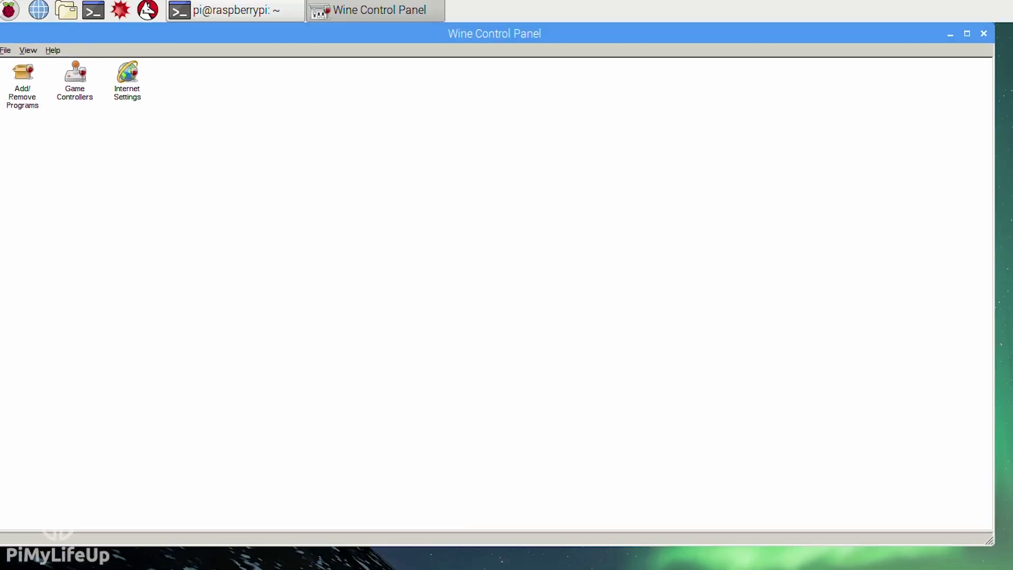
pyautogui.click(984, 34)
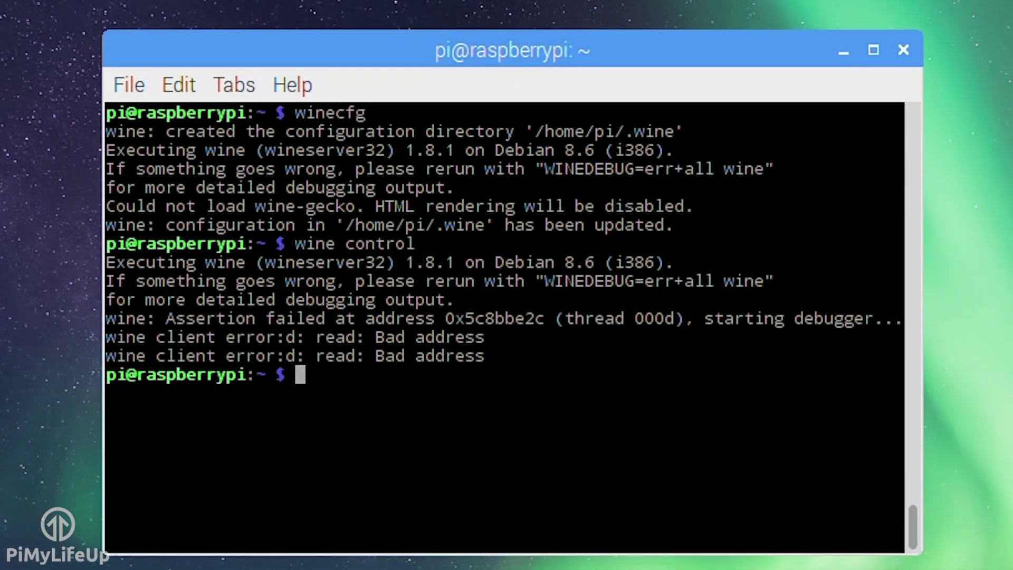
# Clear the terminal and wget npp.7.1.Installer.exe from notepad-plus-plus.org/repository/7.x/7.1.
pyautogui.write('clear')
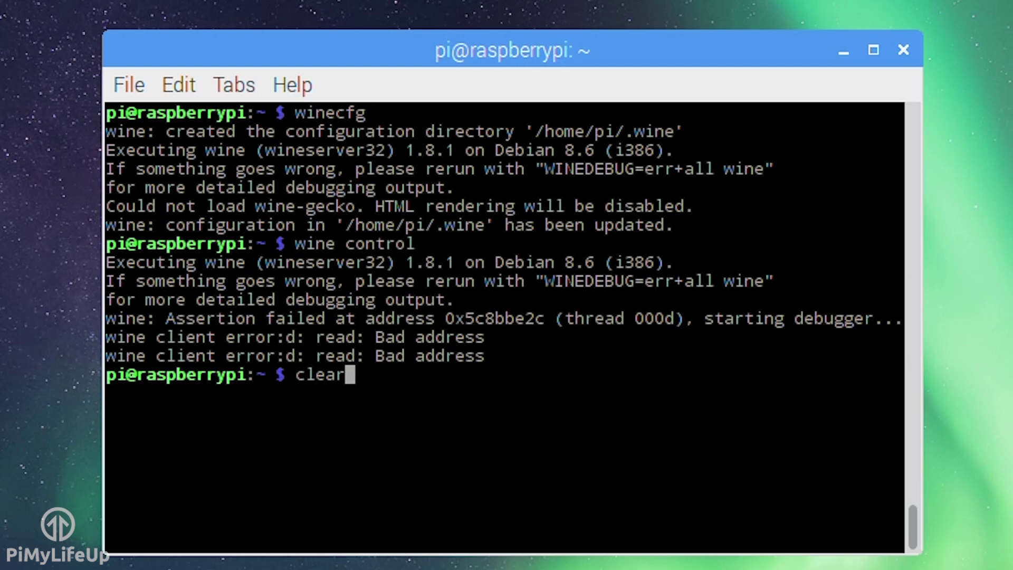
pyautogui.press('Return')
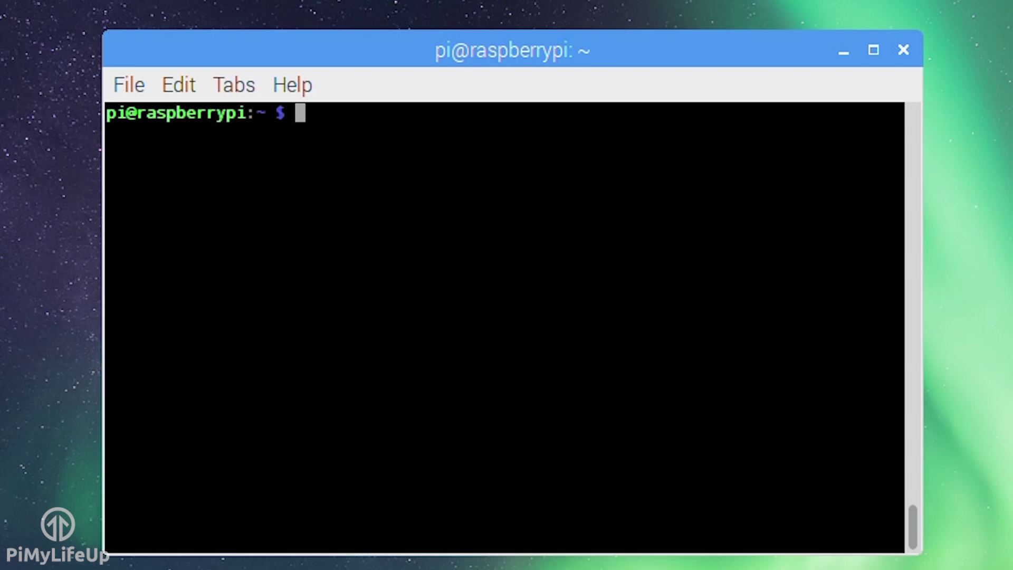
pyautogui.write('wget ')
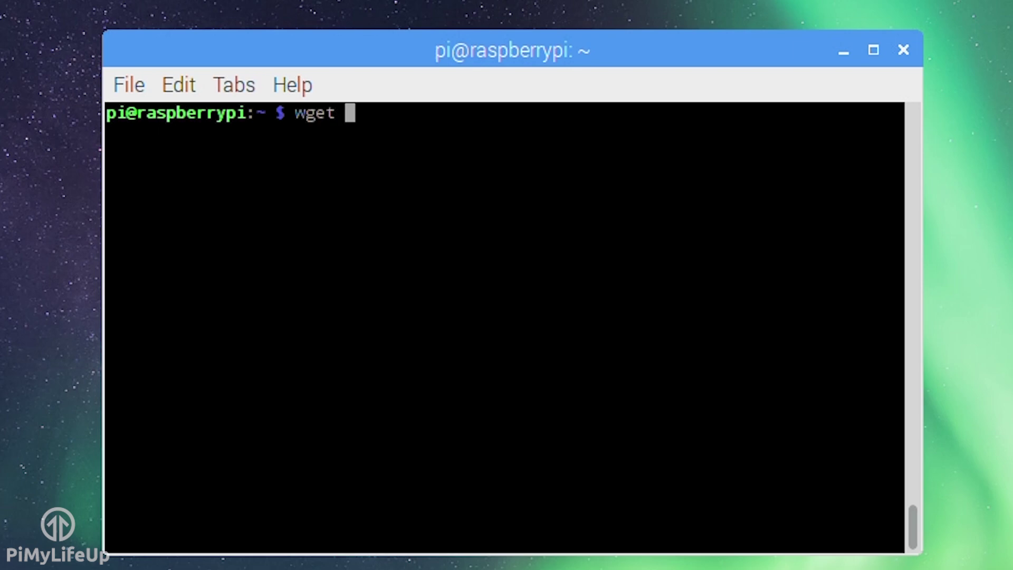
pyautogui.write('https://note')
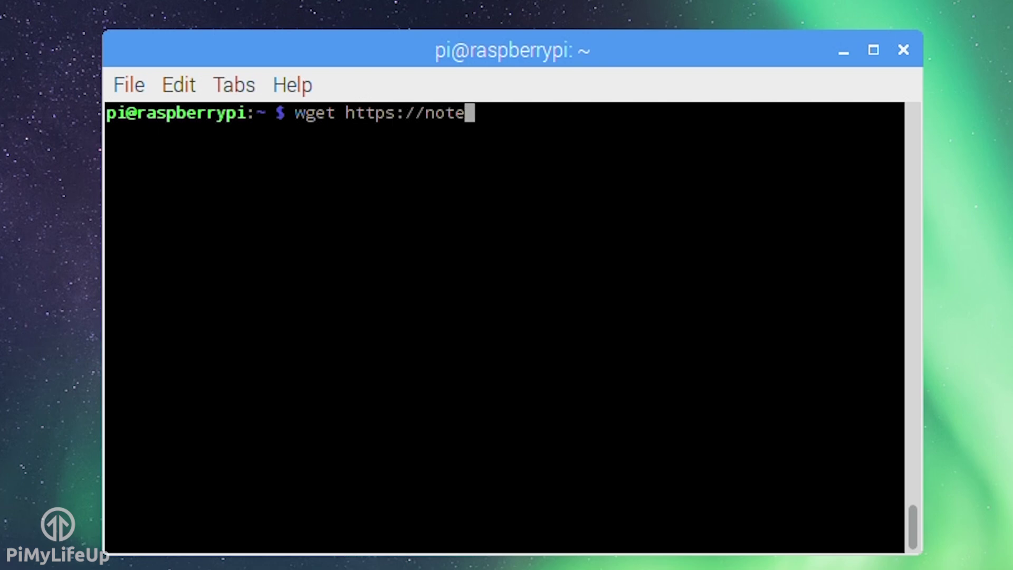
pyautogui.write('pad-p')
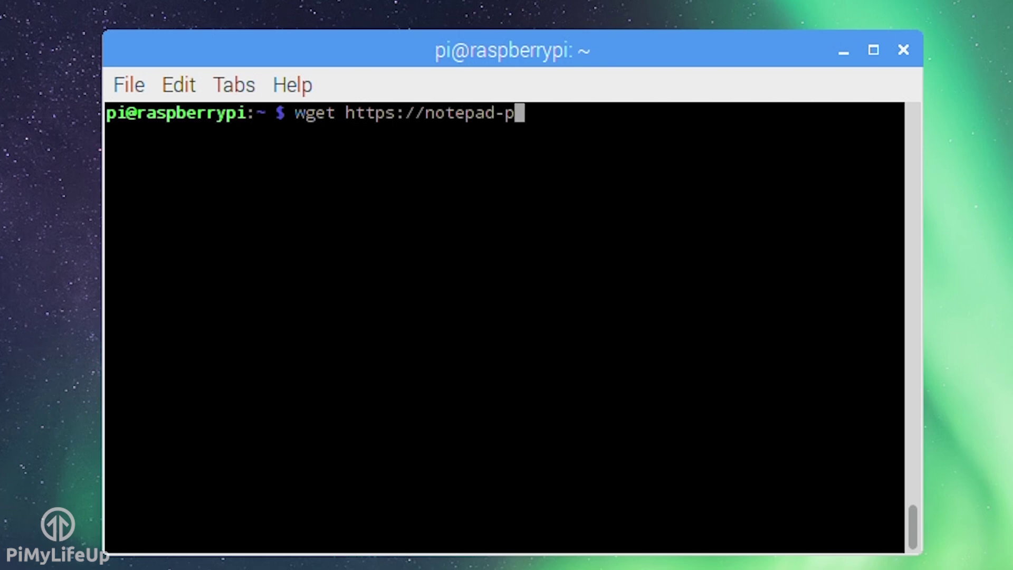
pyautogui.write('lus-plus.or')
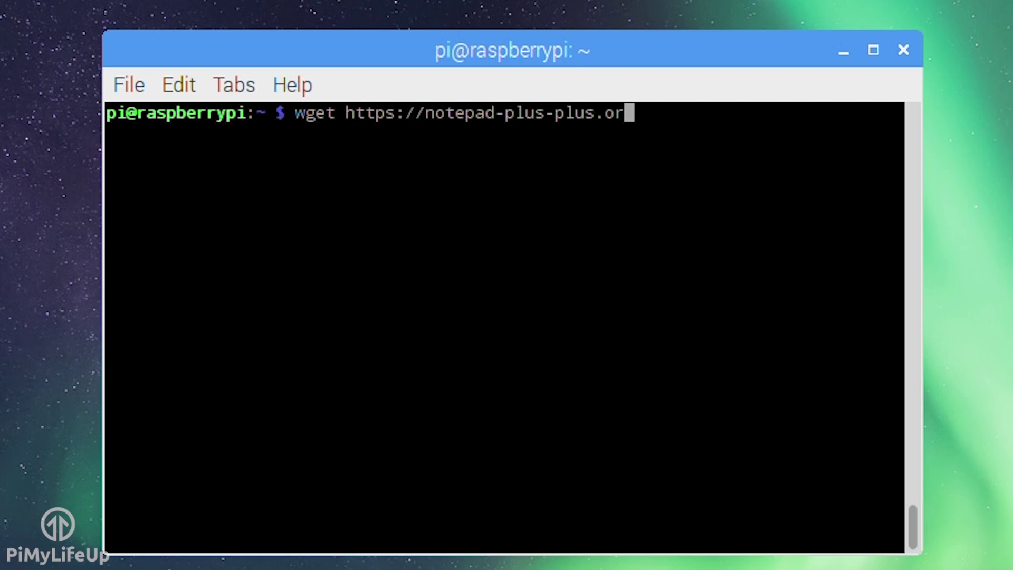
pyautogui.write('g/repositor')
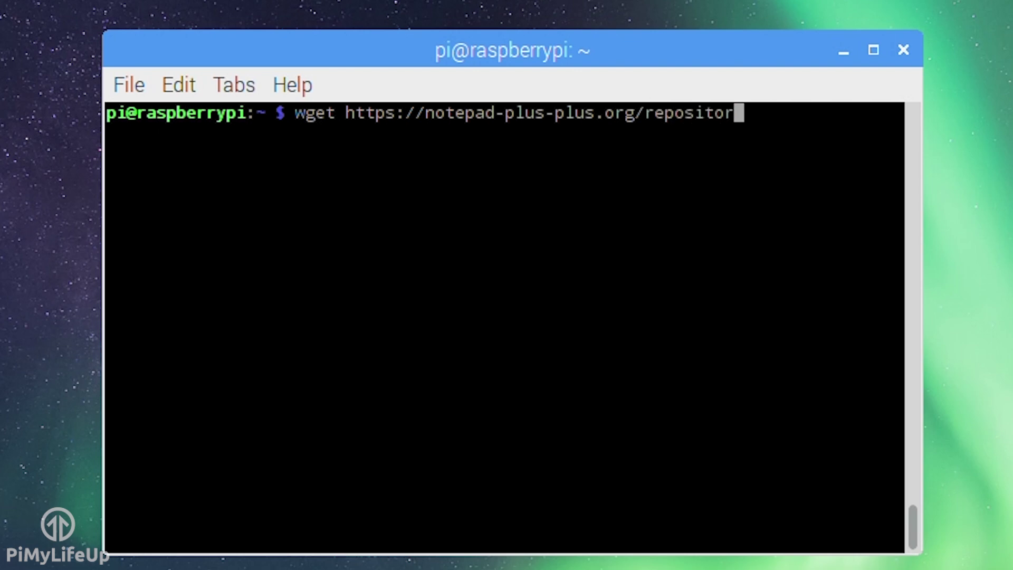
pyautogui.write('y/7.x')
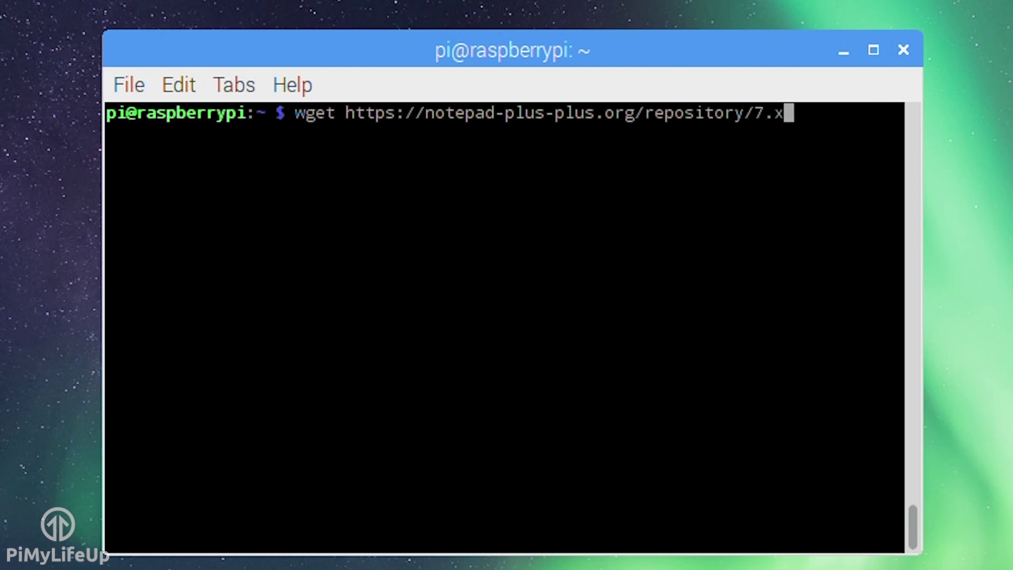
pyautogui.write('/7.1')
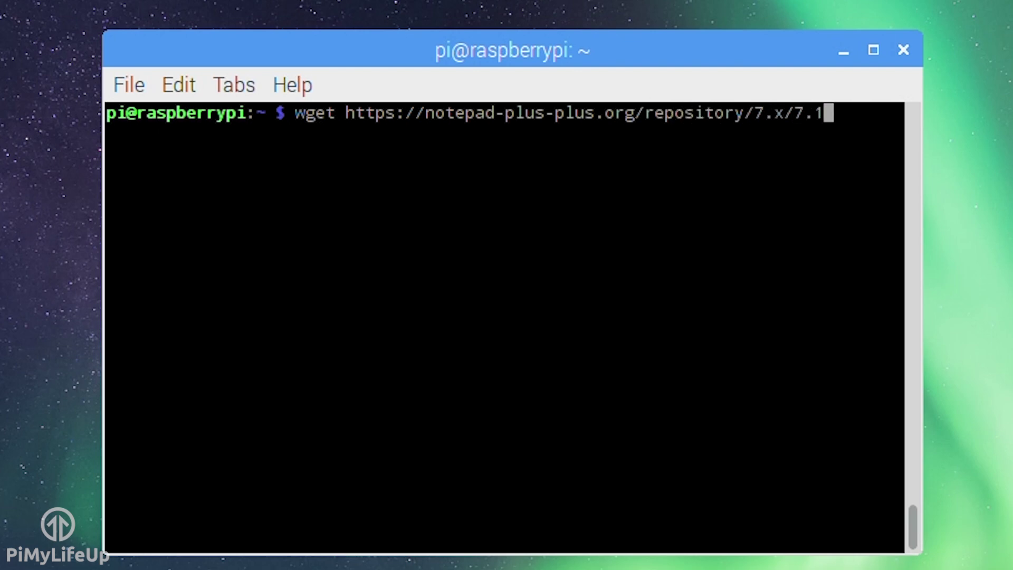
pyautogui.write('/npp.7.1.')
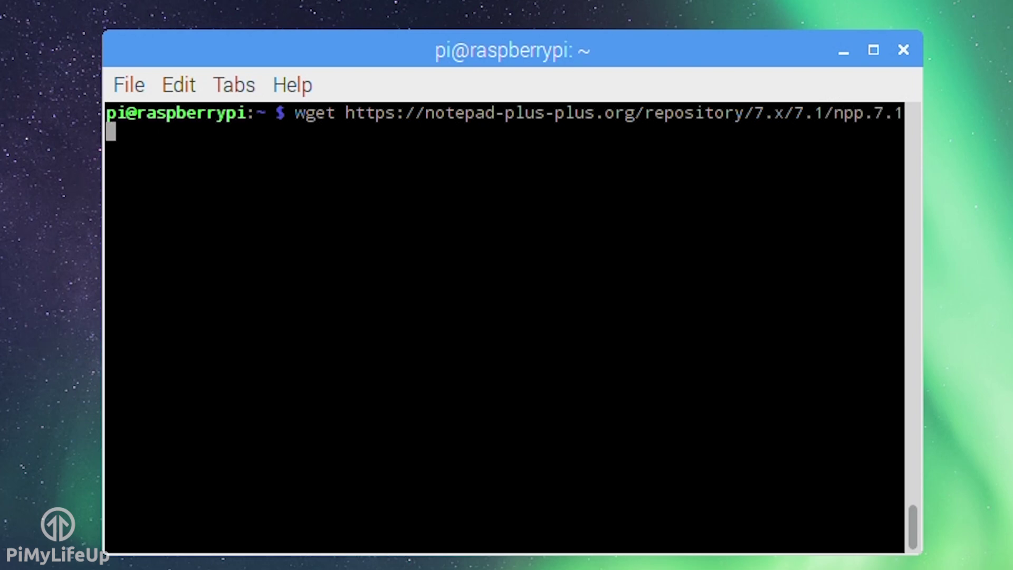
pyautogui.write('Installer.exe')
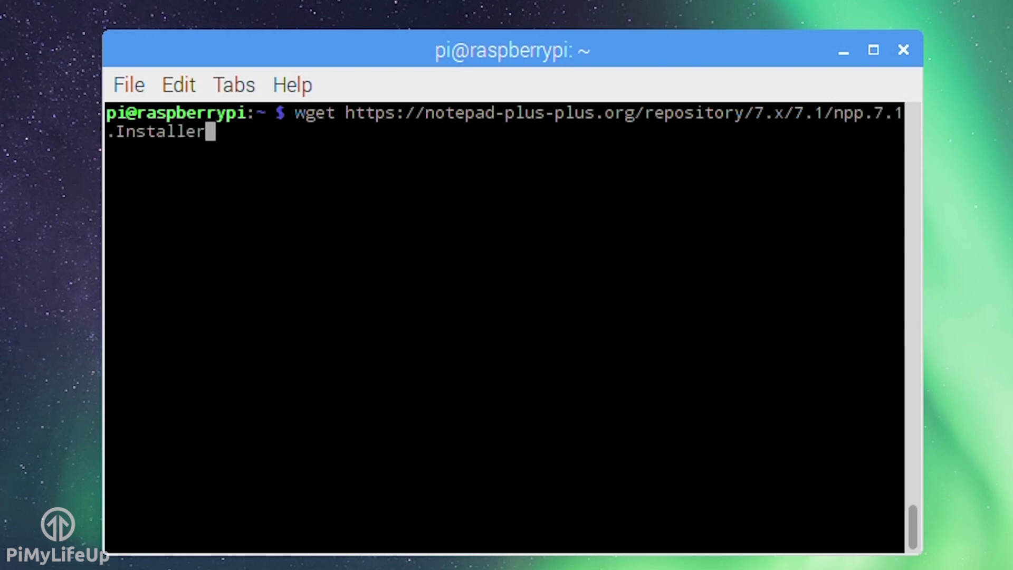
pyautogui.press('Return')
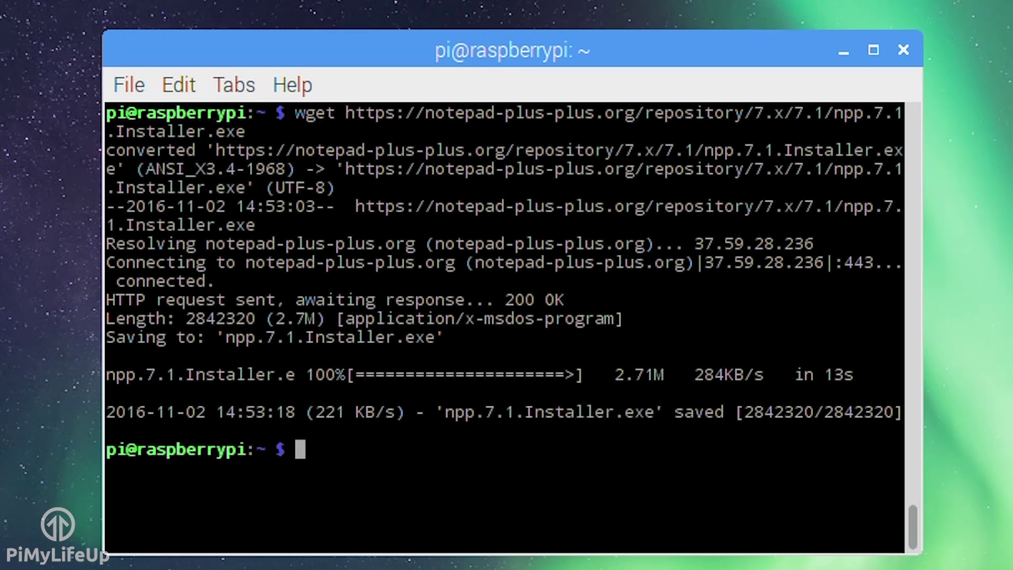
# Run mv to place npp.7.1.Installer.exe in /home/pi/.wine/drive_c.
pyautogui.write('mv npp.')
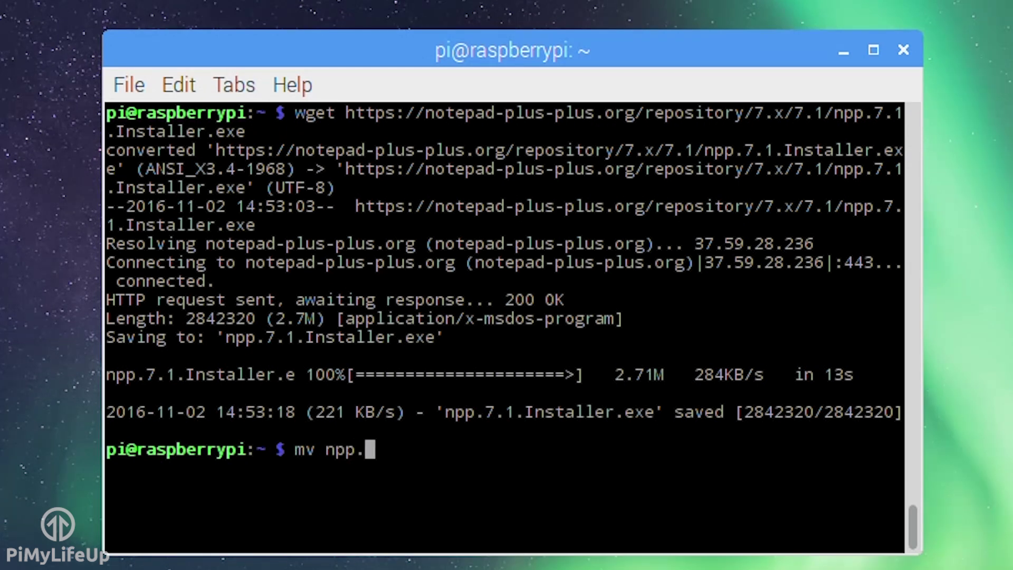
pyautogui.write('7.1.Install')
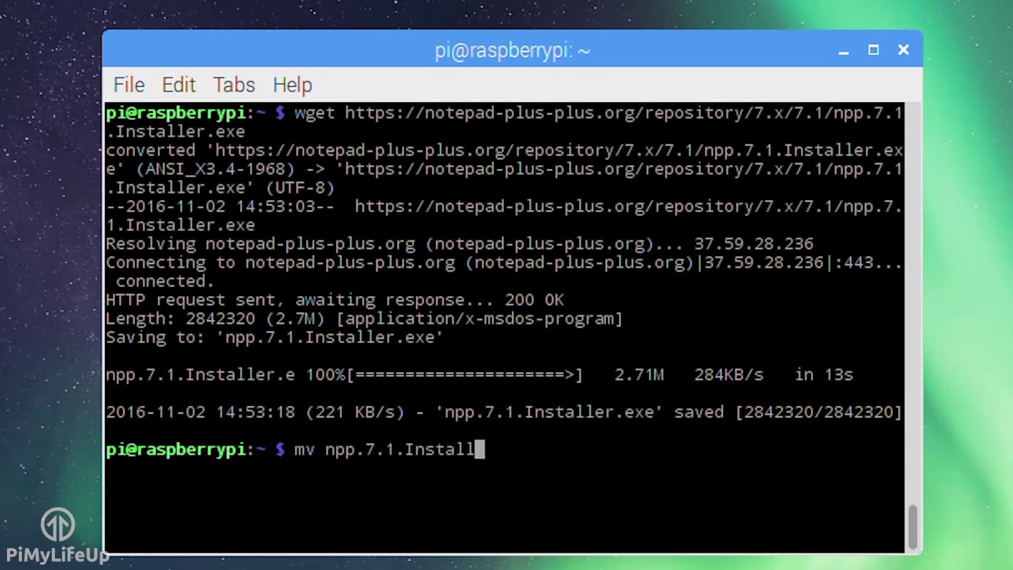
pyautogui.write('er.exe /home/p')
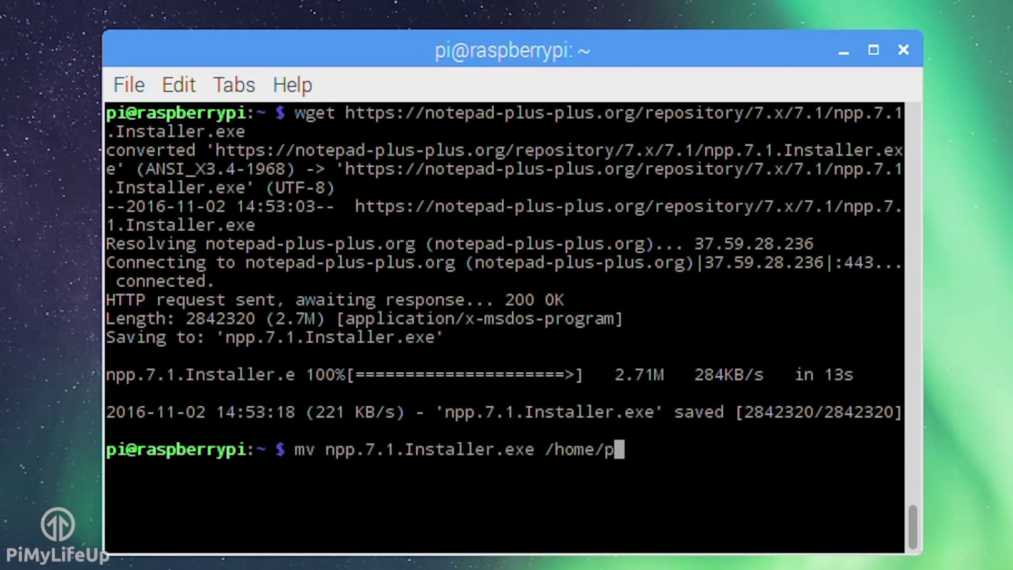
pyautogui.write('i/.wine')
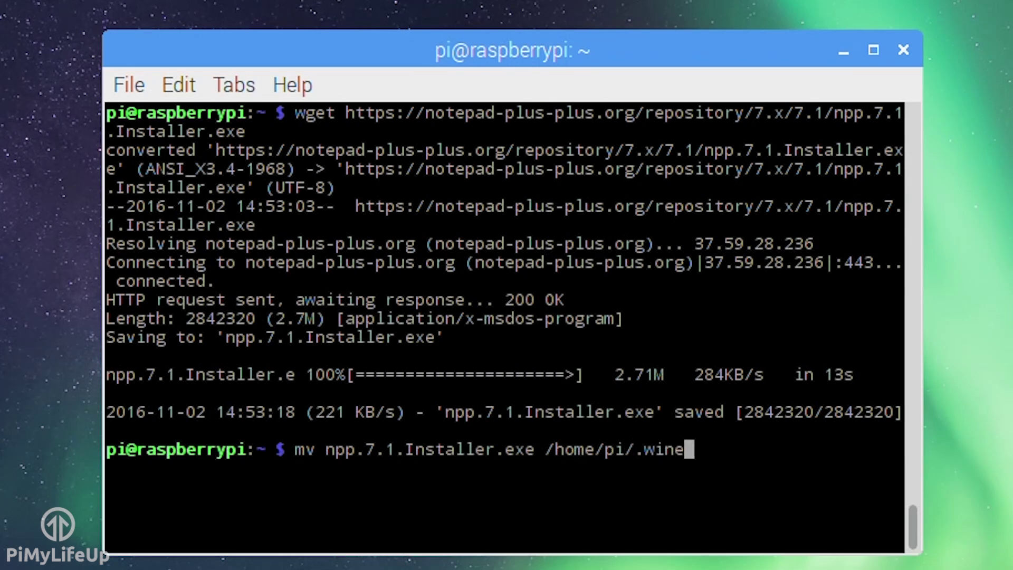
pyautogui.write('/drive_c')
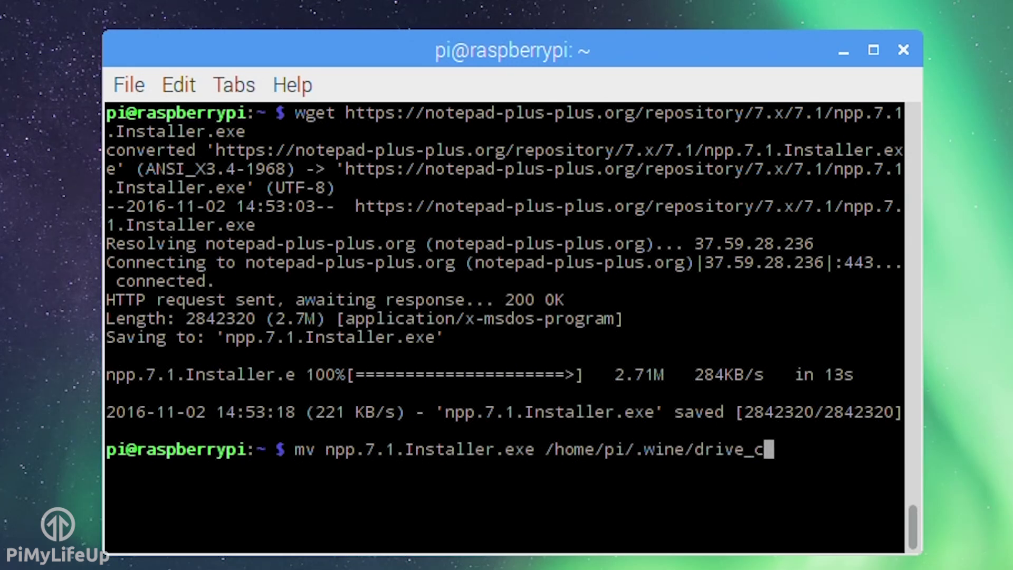
pyautogui.press('Return')
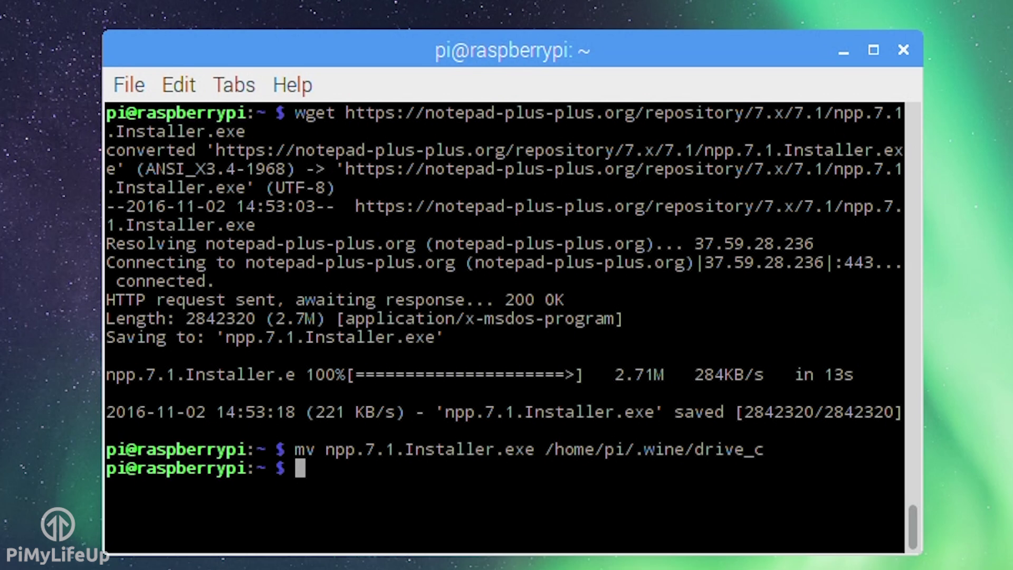
# Install Notepad++ v7.1 via wine 'c:\\npp.7.1.Installer.exe' in English with default settings, then launch it.
pyautogui.write('wine ')
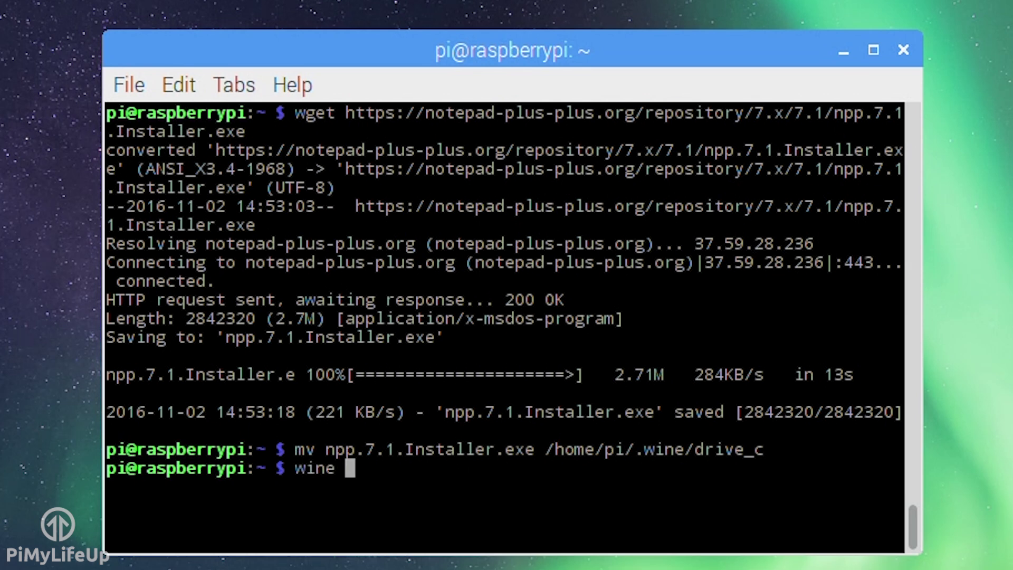
pyautogui.write("'c")
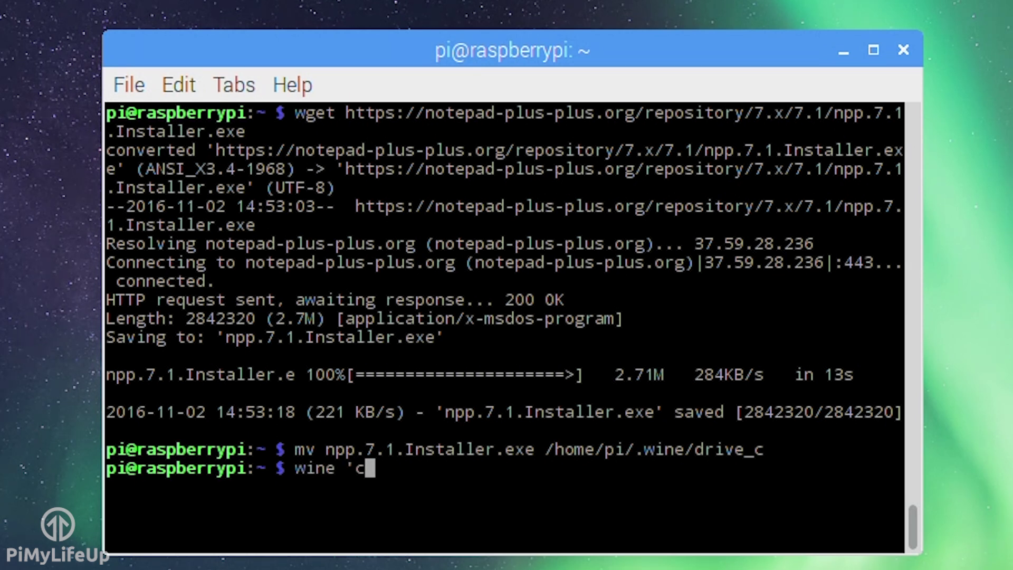
pyautogui.write(':\\\\')
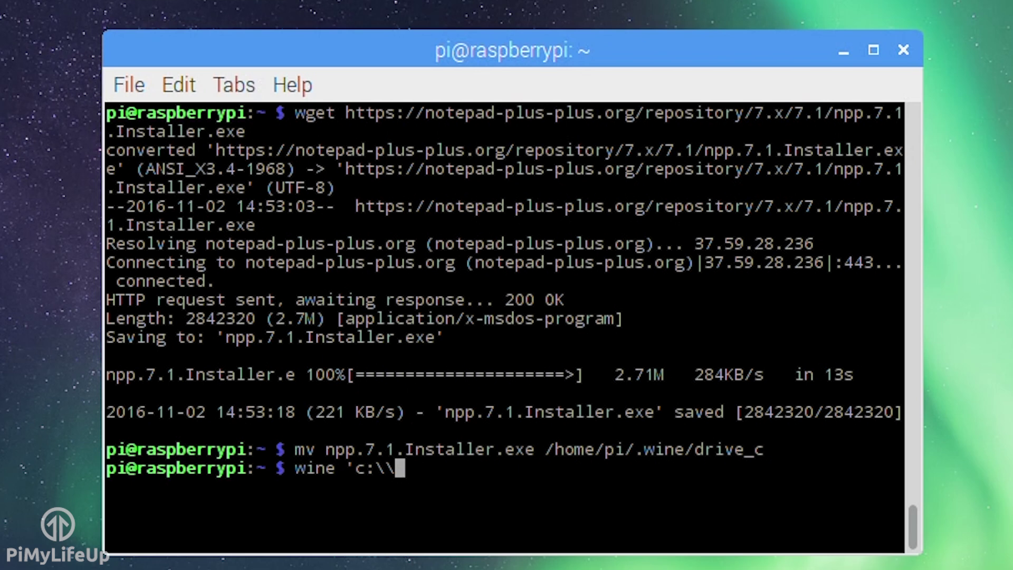
pyautogui.write('npp.7')
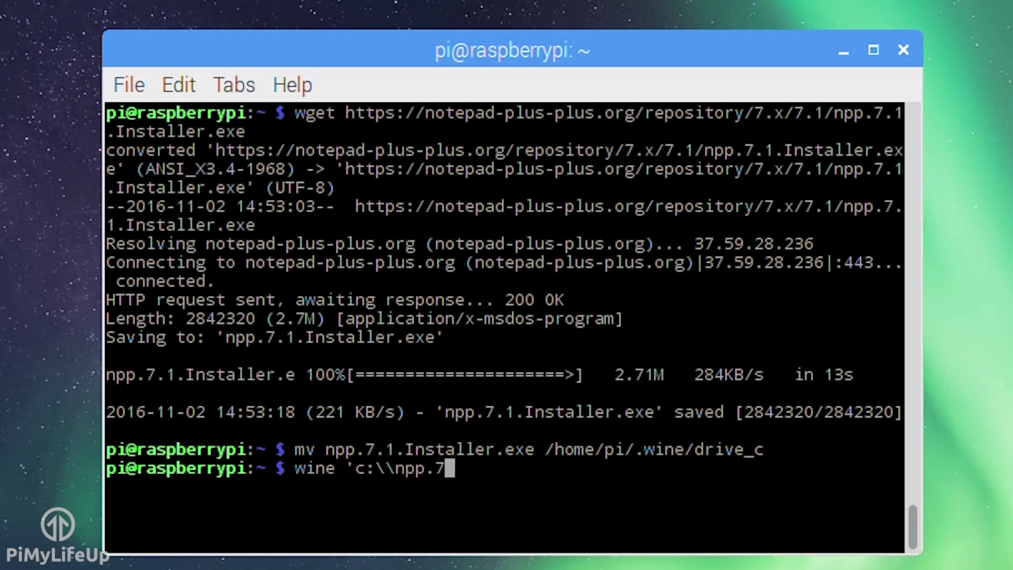
pyautogui.write('.1.Ins')
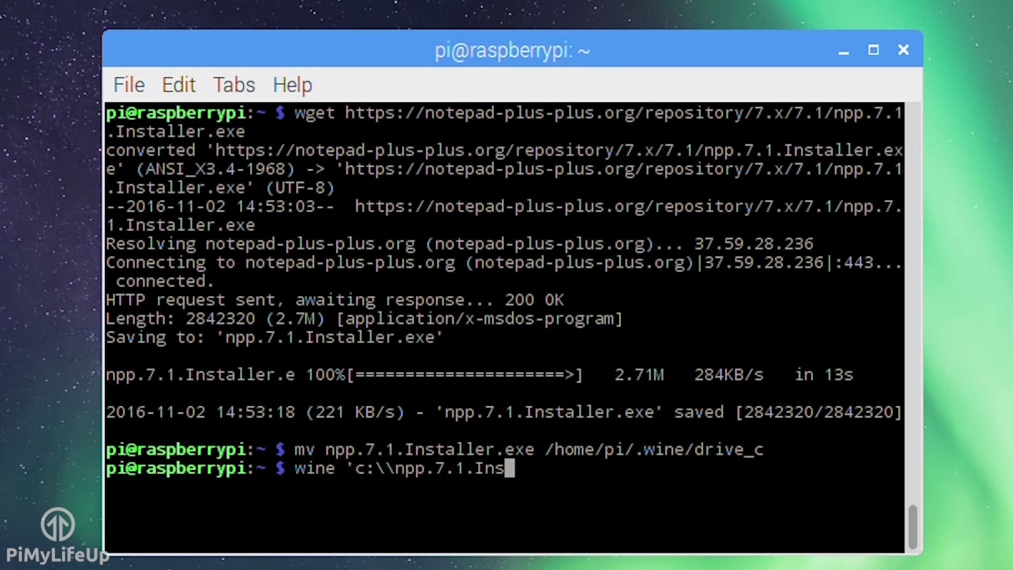
pyautogui.write("taller.exe'")
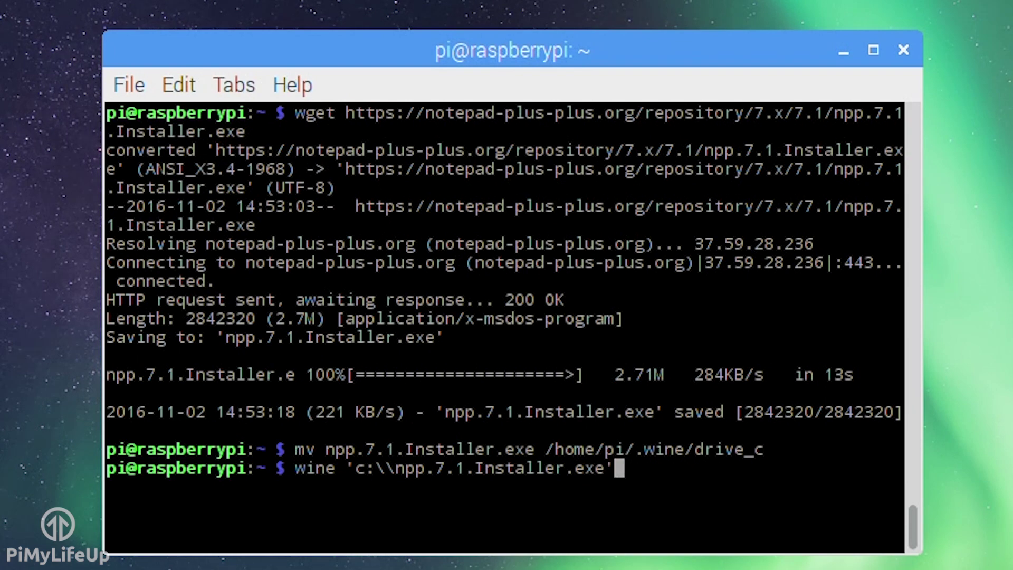
pyautogui.press('Return')
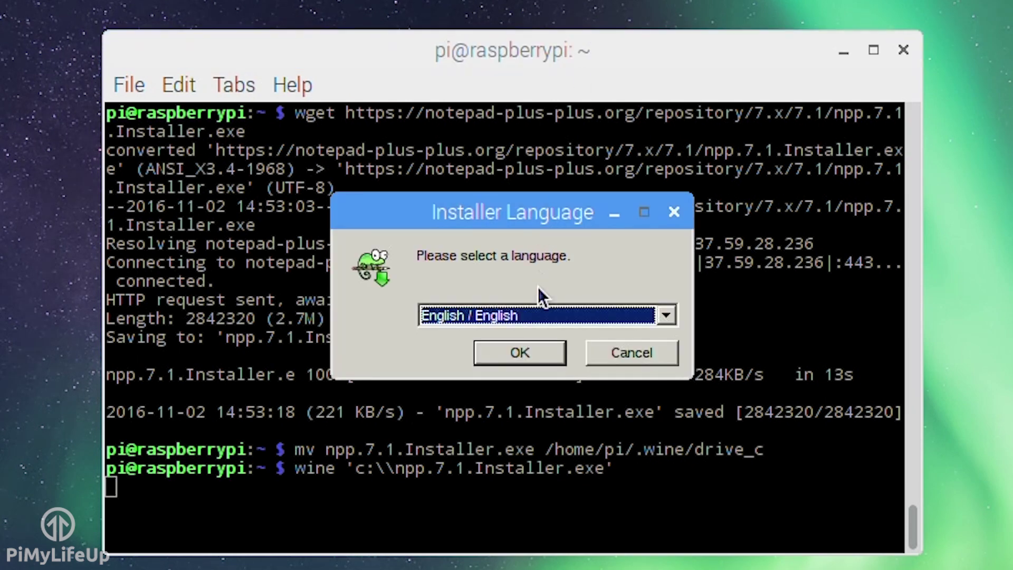
pyautogui.click(543, 357)
pyautogui.click(652, 485)
pyautogui.click(652, 486)
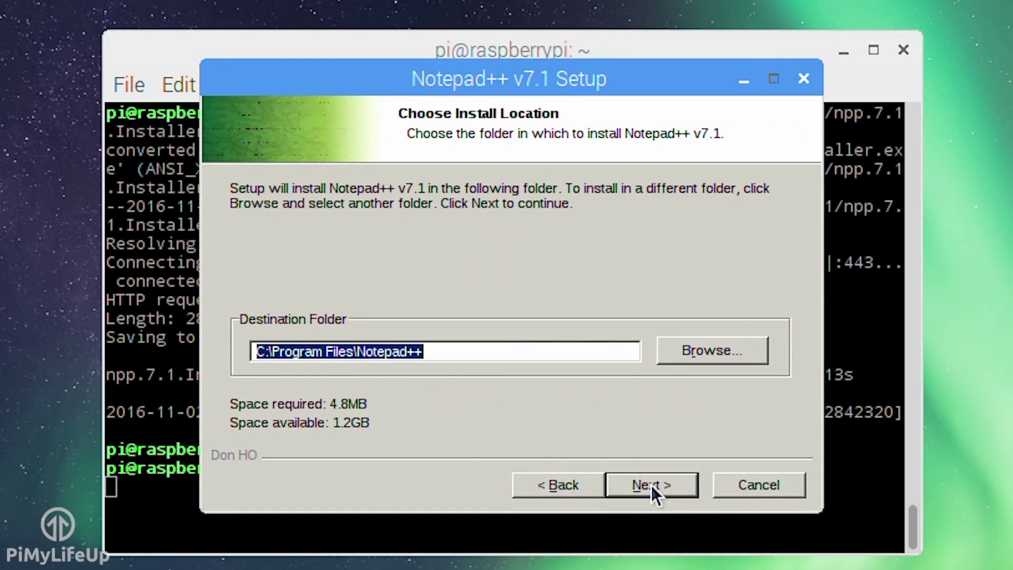
pyautogui.click(651, 485)
pyautogui.click(651, 485)
pyautogui.click(652, 485)
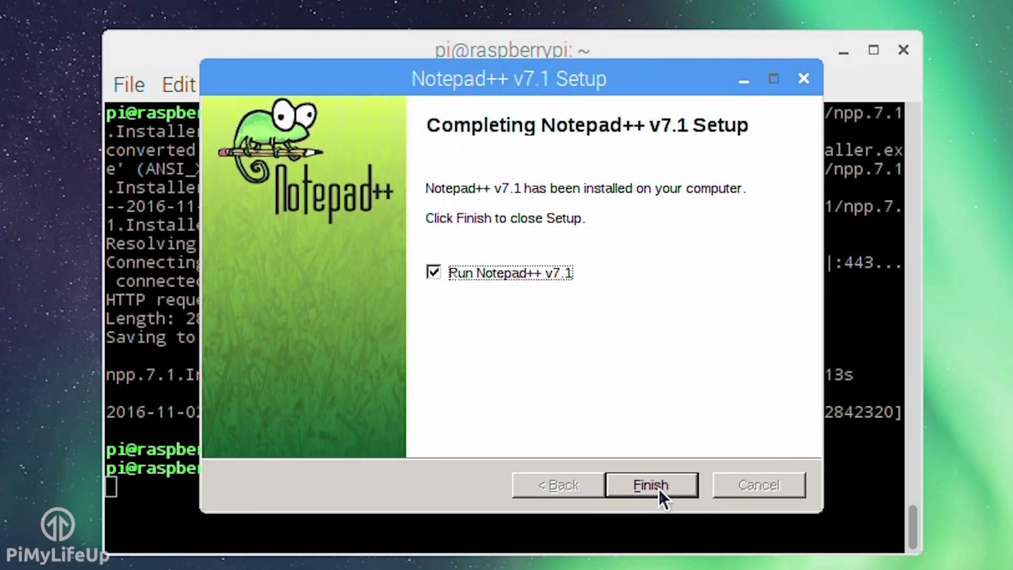
pyautogui.click(658, 487)
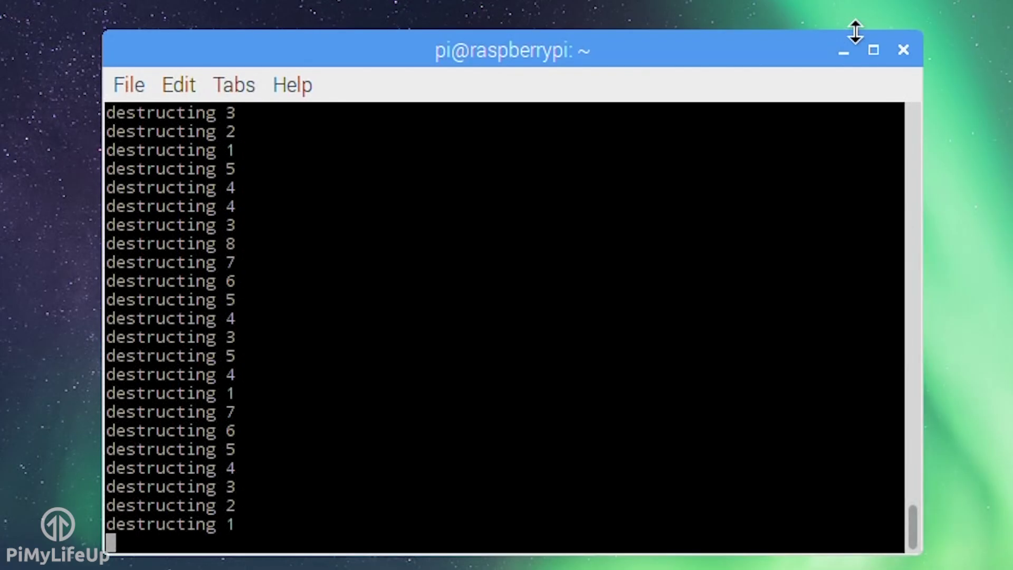
# Relaunch Notepad++ from the terminal with wine 'c:\\Program Files\\Notepad++\\notepad++.exe'.
pyautogui.hotkey('ctrl', 'l')
pyautogui.write('wine c')
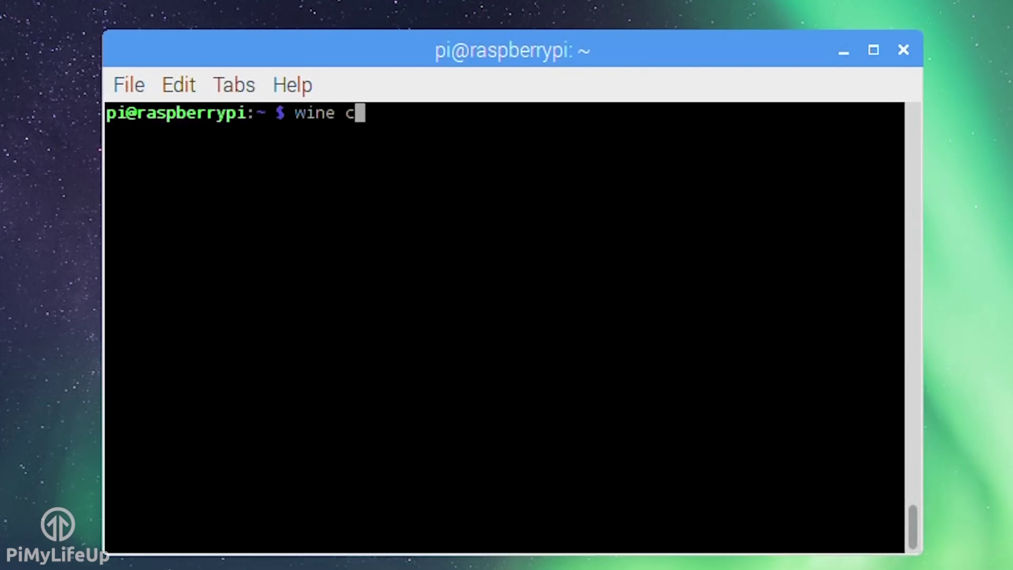
pyautogui.press('BackSpace')
pyautogui.write("'c:\\")
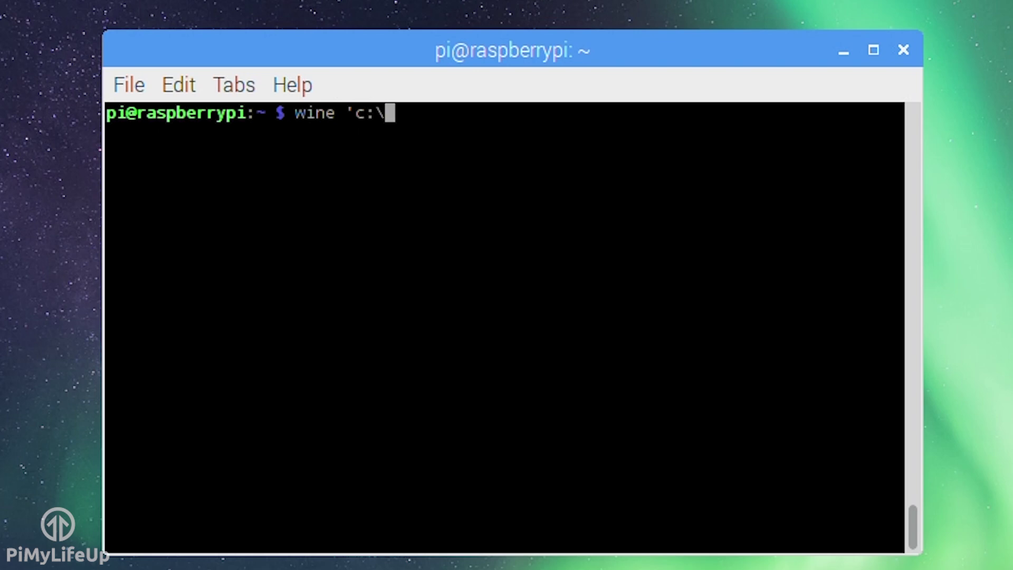
pyautogui.write('\\Program')
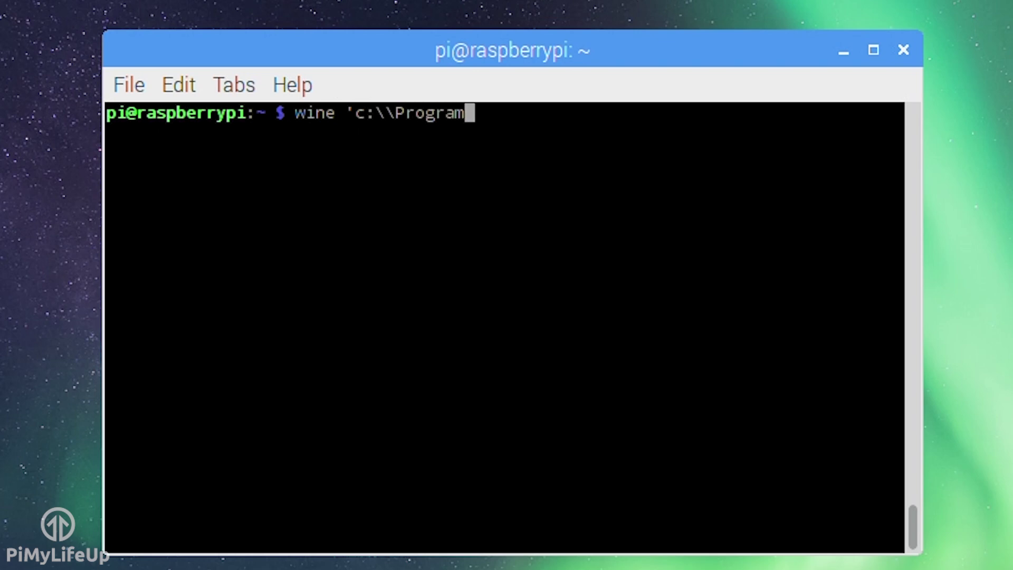
pyautogui.write(' Files')
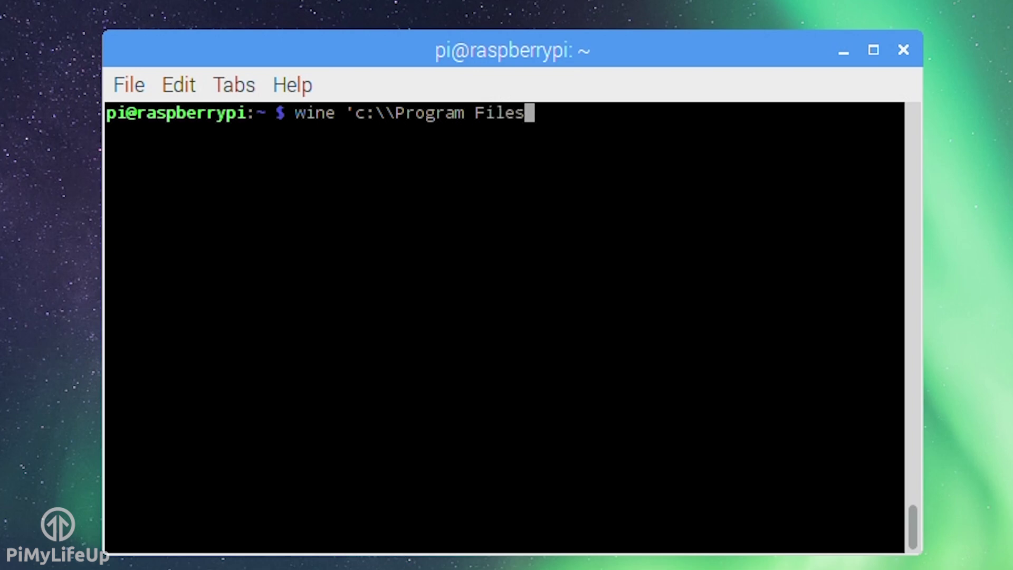
pyautogui.write('\\\\Notepad+')
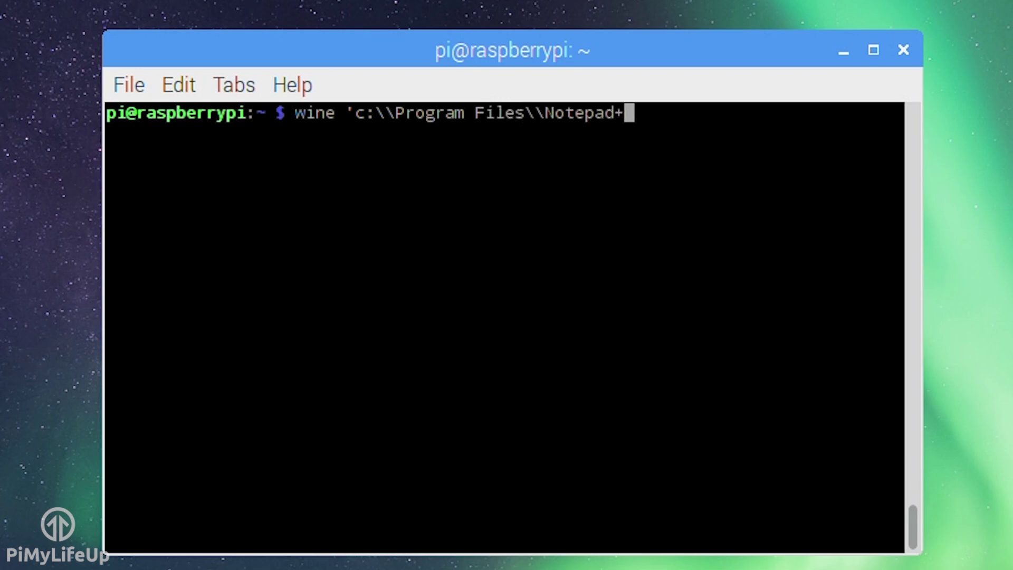
pyautogui.write('+\\\\notepad++\\\\notep')
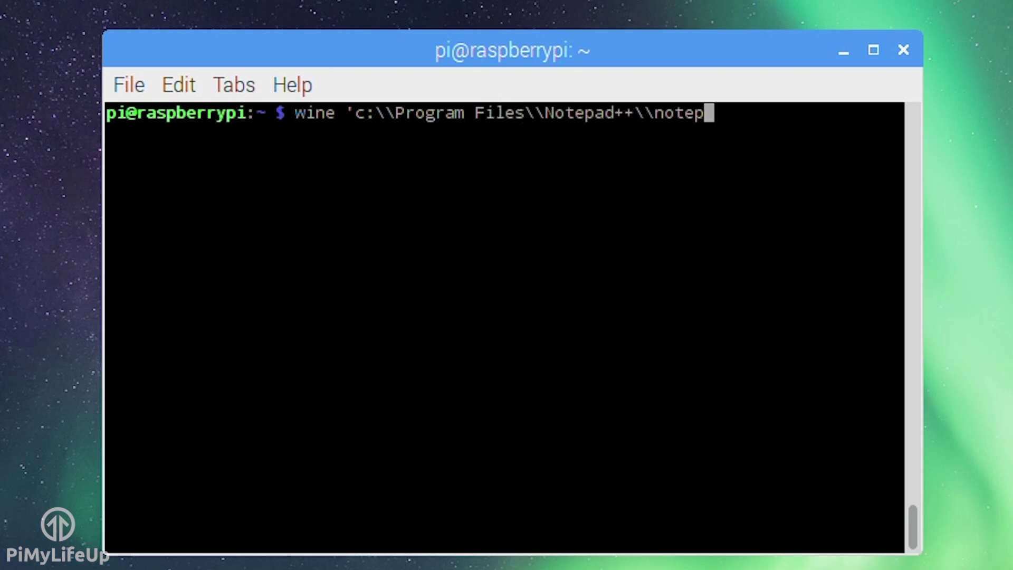
pyautogui.write(".exe'")
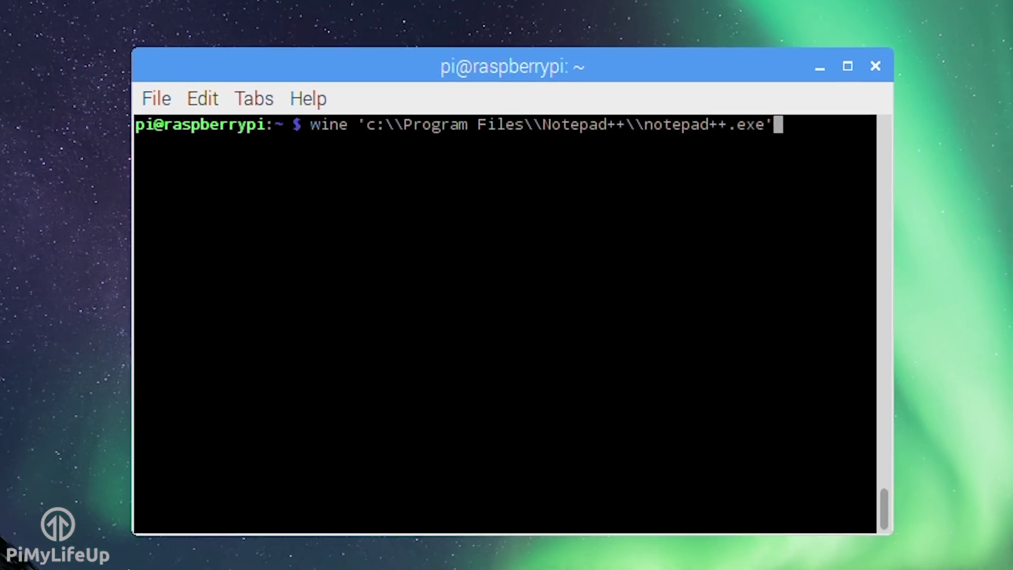
pyautogui.press('Return')
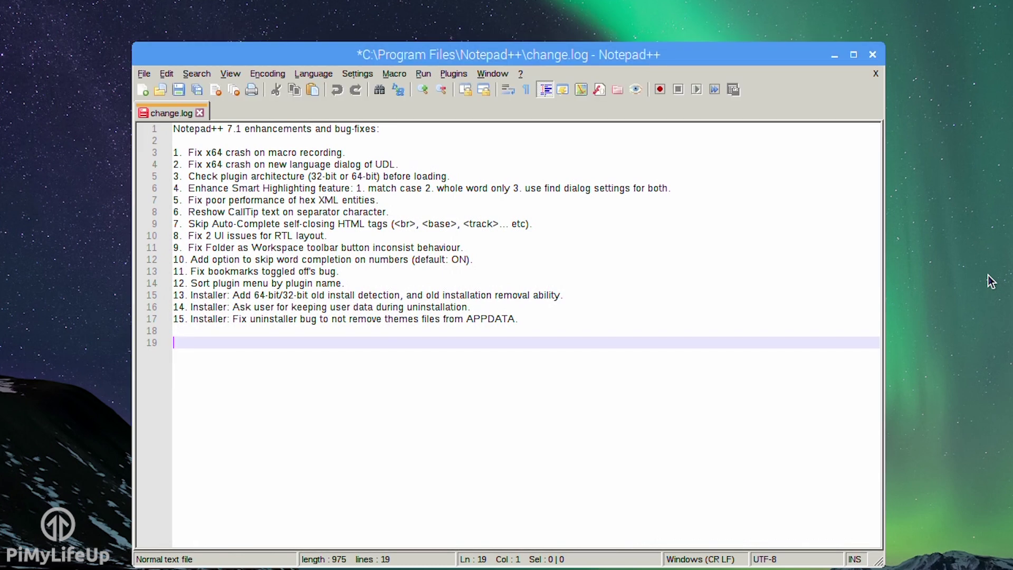
# Create the new document 'new 1', clear some test text, and type 'Hello!!!!!!' on line 1.
pyautogui.click(146, 95)
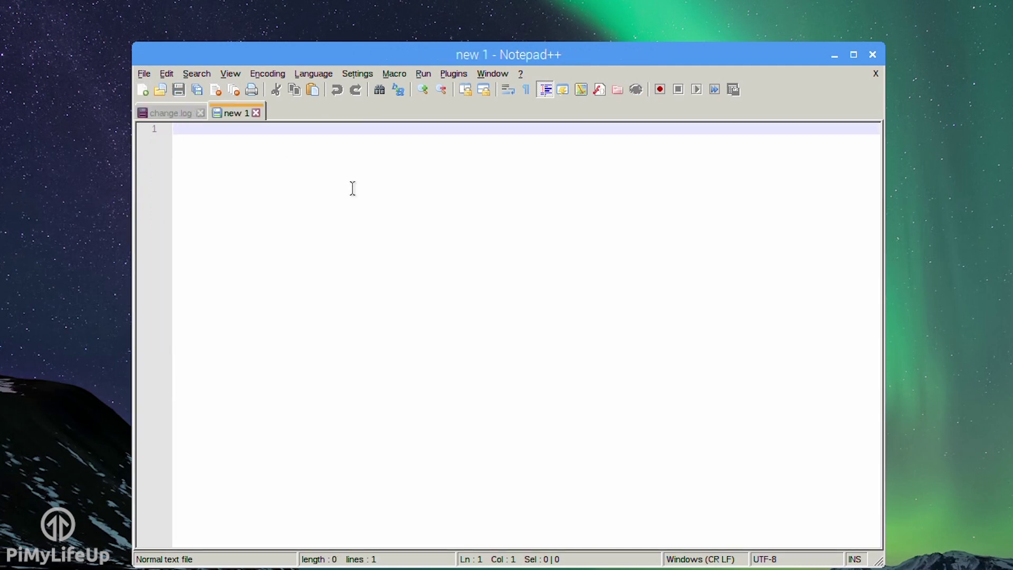
pyautogui.write('New Te')
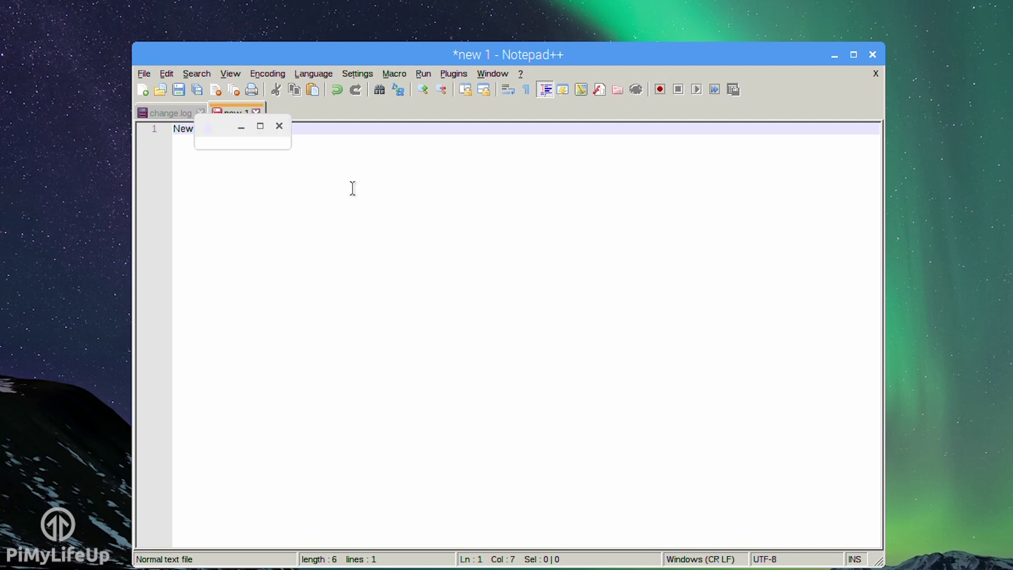
pyautogui.write('xt')
pyautogui.hotkey('ctrl', 'a')
pyautogui.press('BackSpace')
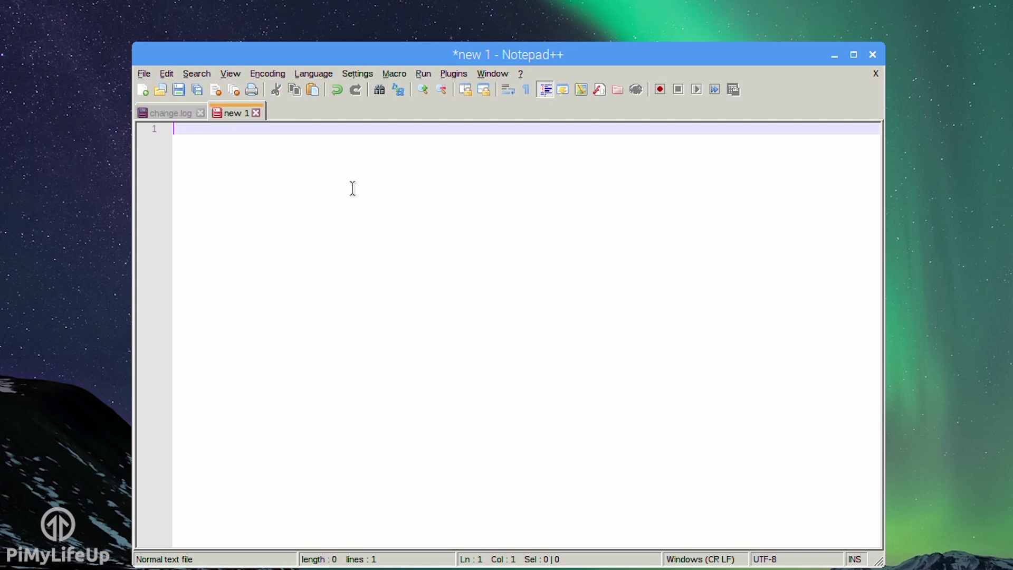
pyautogui.write('<a href')
pyautogui.press('BackSpace')
pyautogui.press('BackSpace')
pyautogui.press('BackSpace')
pyautogui.press('BackSpace')
pyautogui.press('BackSpace')
pyautogui.press('BackSpace')
pyautogui.press('BackSpace')
pyautogui.write('Hello!!!!!!!')
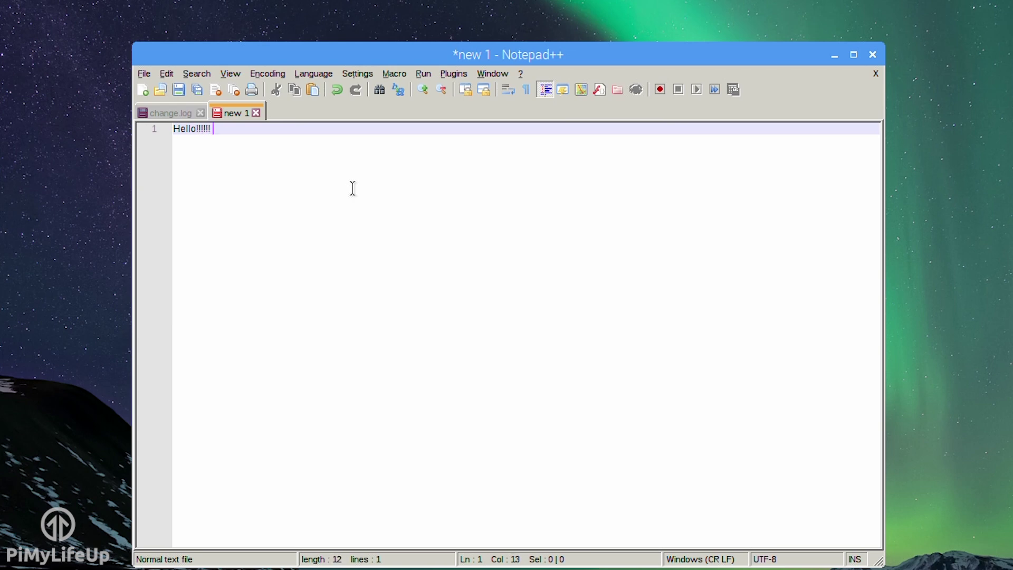